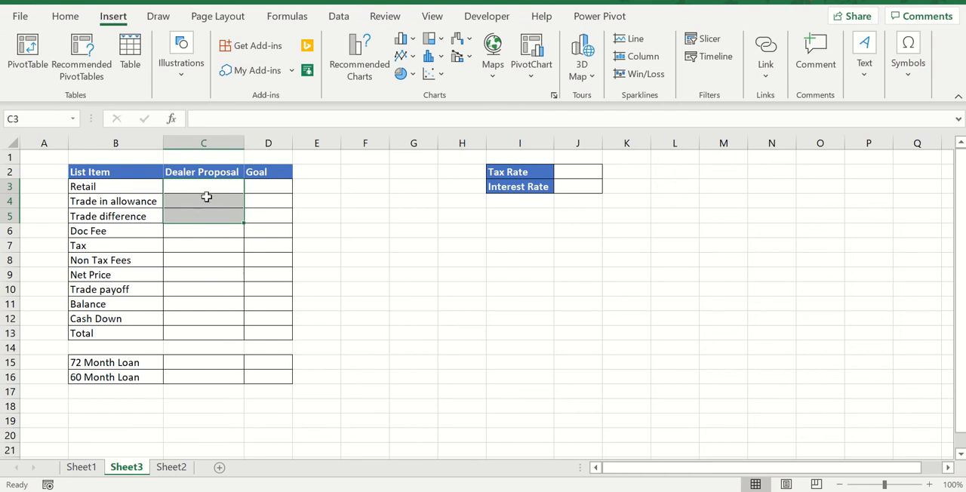
click(333, 174)
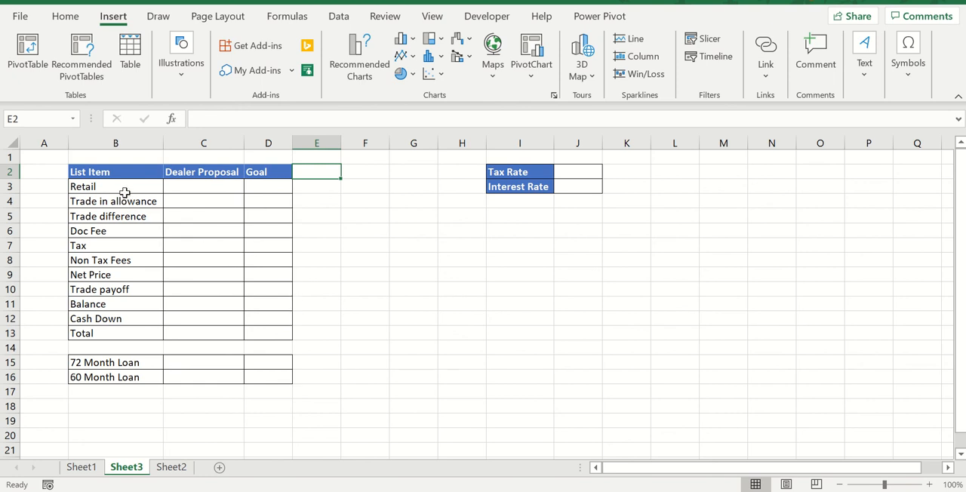
drag(123, 176, 118, 331)
click(195, 199)
click(194, 187)
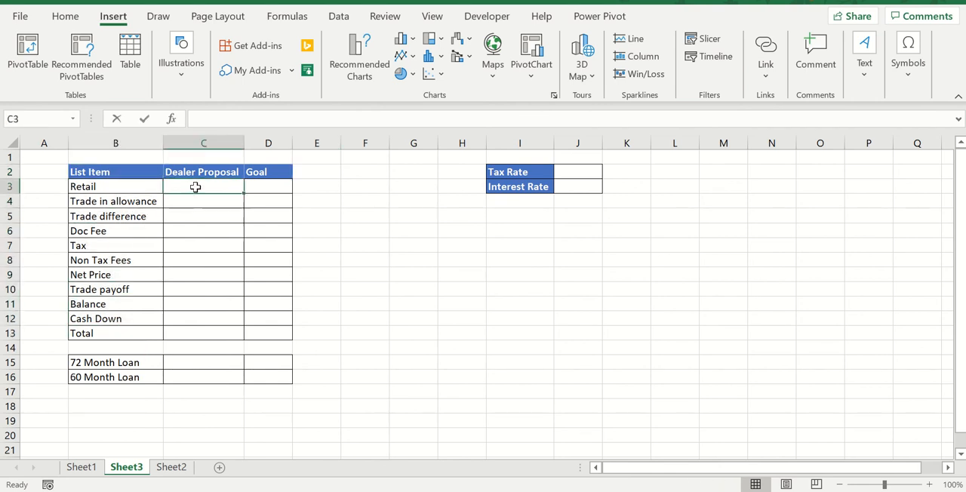
Enter a Retail price of 17250 and a Trade in allowance of 5000 in the Dealer Proposal column
double_click(195, 187)
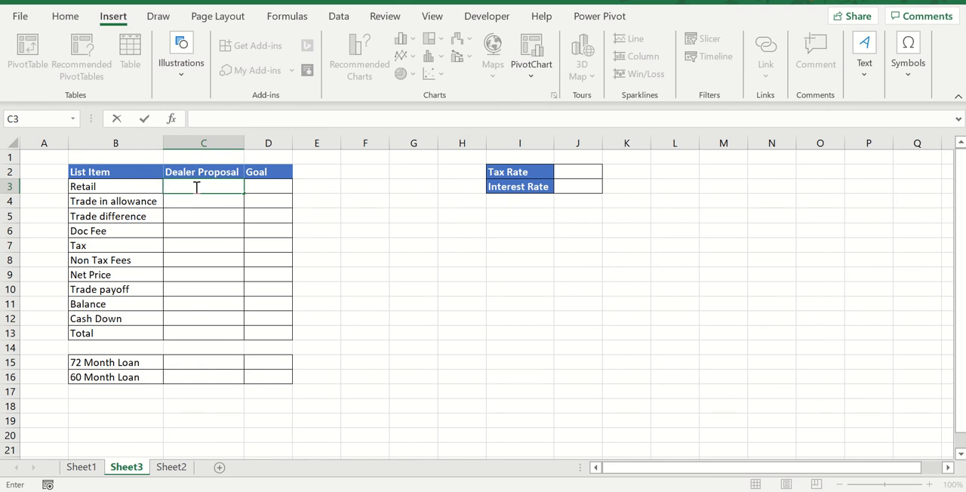
text(17250)
key(Return)
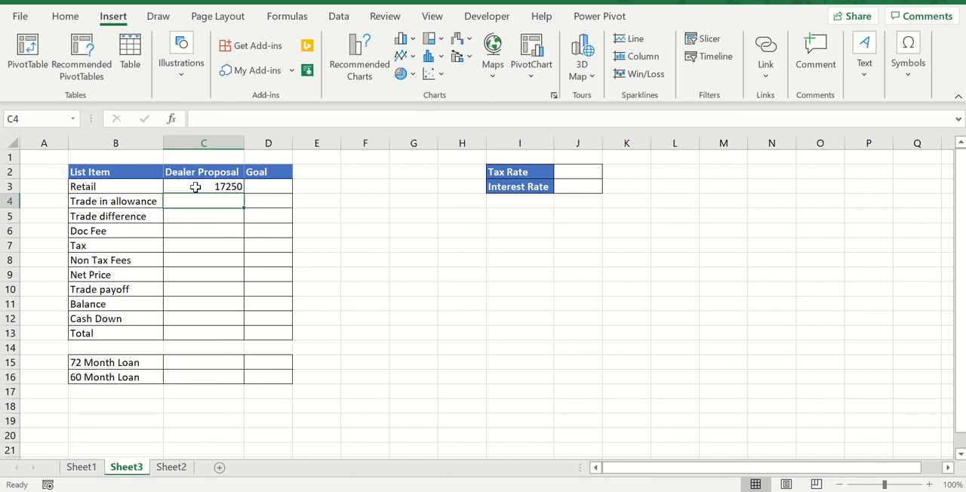
text(5000)
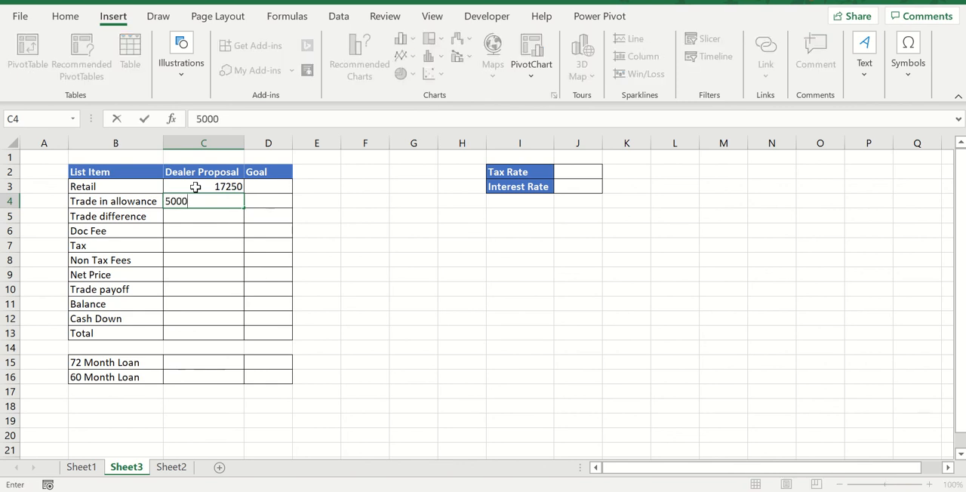
key(Return)
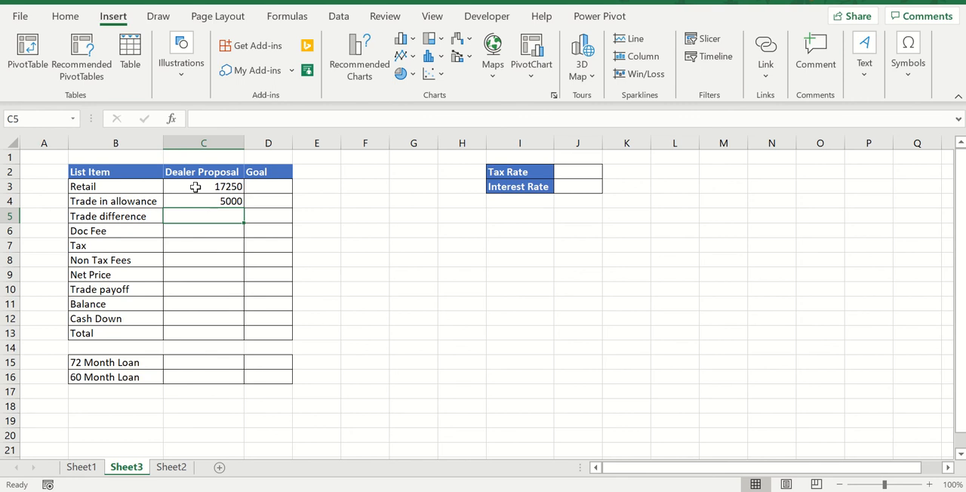
Calculate Trade difference as Retail minus Trade in allowance, and enter a Doc Fee of 75
text(=)
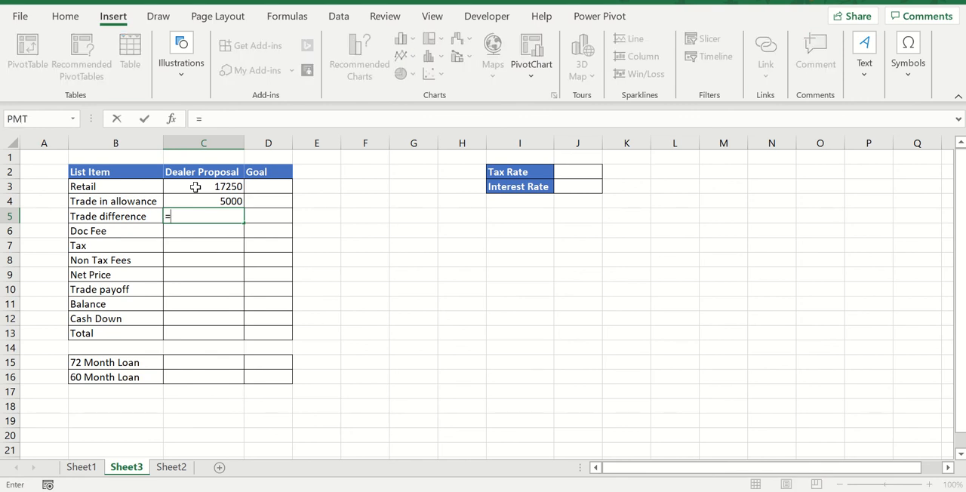
click(195, 187)
text(-)
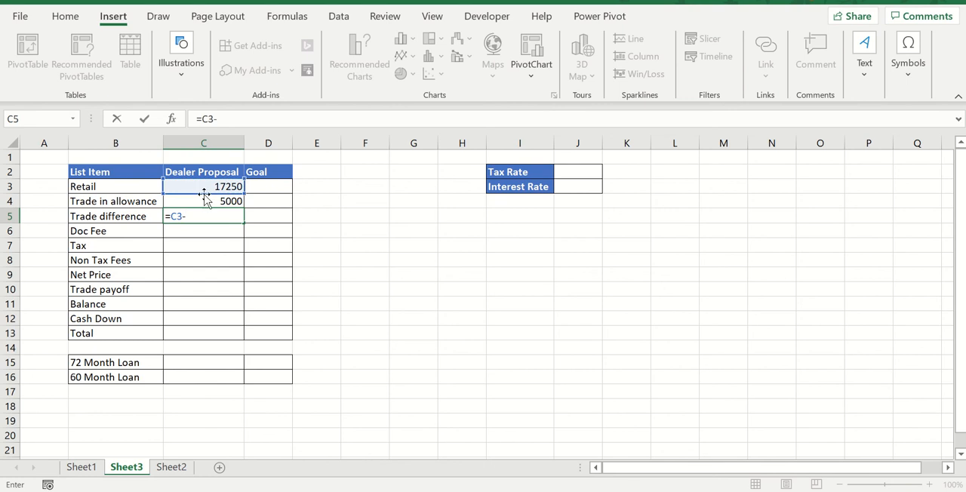
click(204, 200)
key(Return)
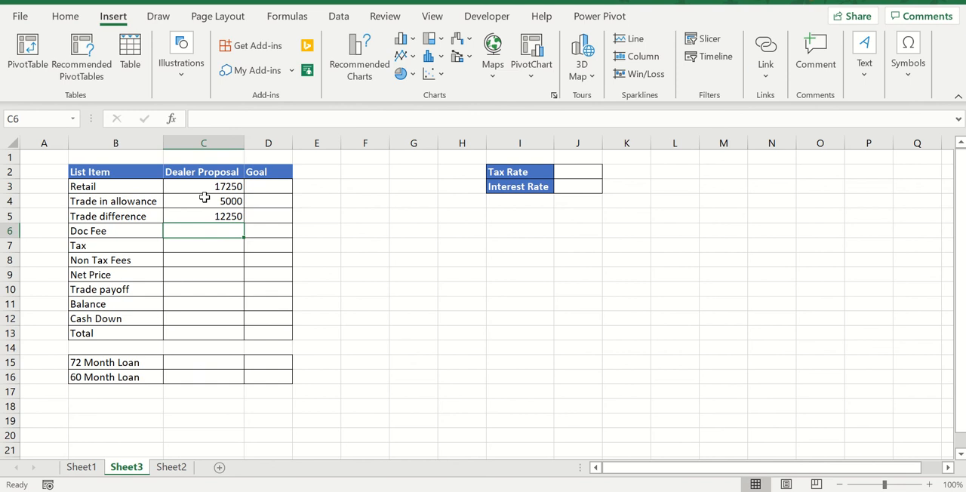
text(75)
key(Return)
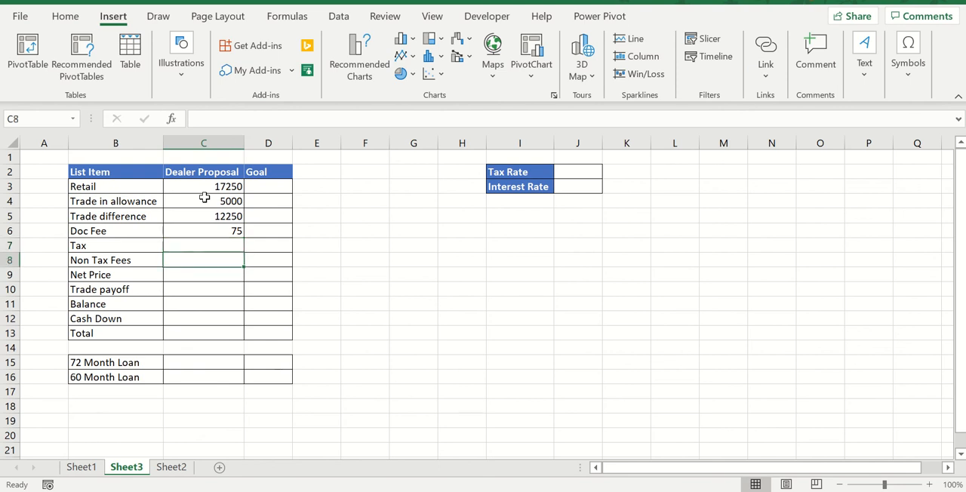
Enter a Tax Rate of .0875 in the cell beside the Tax Rate label
double_click(576, 174)
text(.0875)
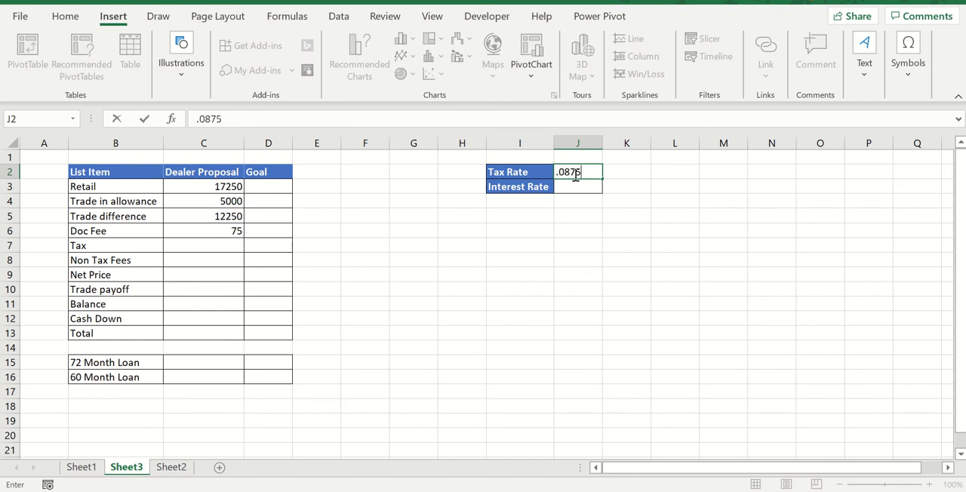
key(Return)
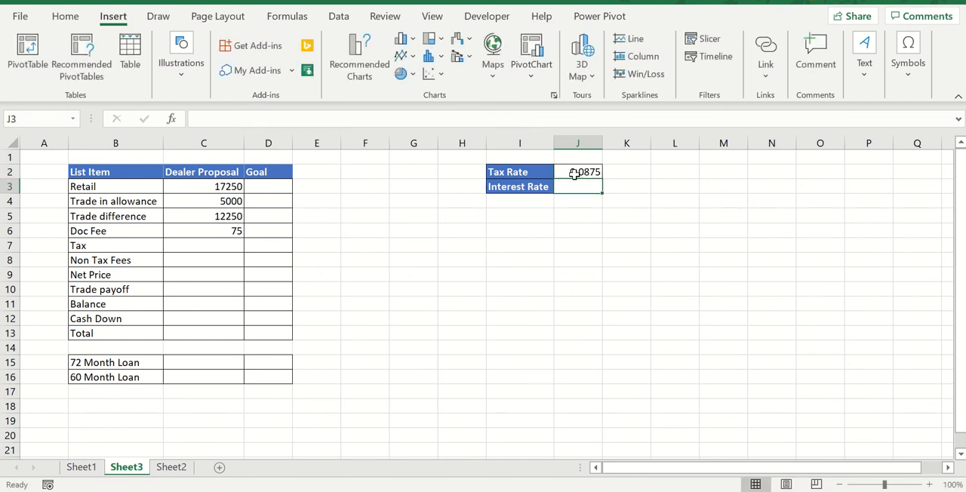
key(Left)
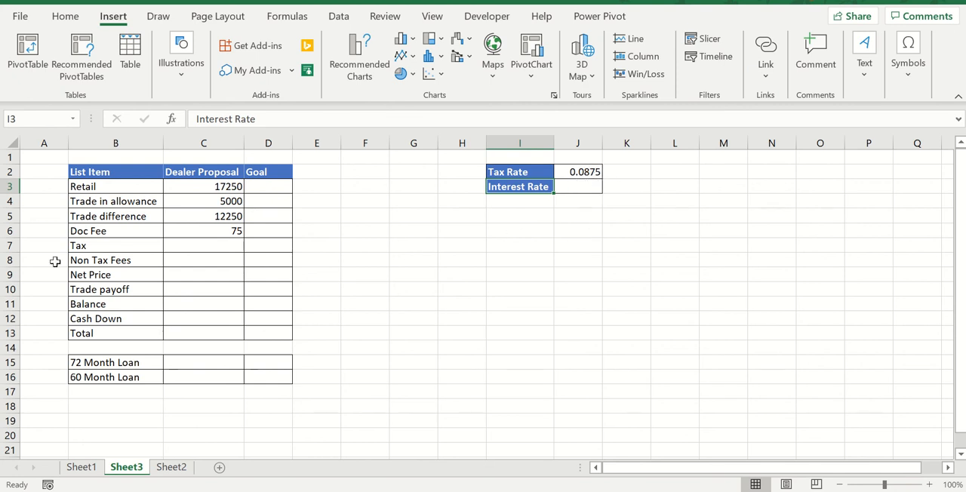
Calculate Tax as Trade difference multiplied by the absolute Tax Rate reference $J$2
click(181, 247)
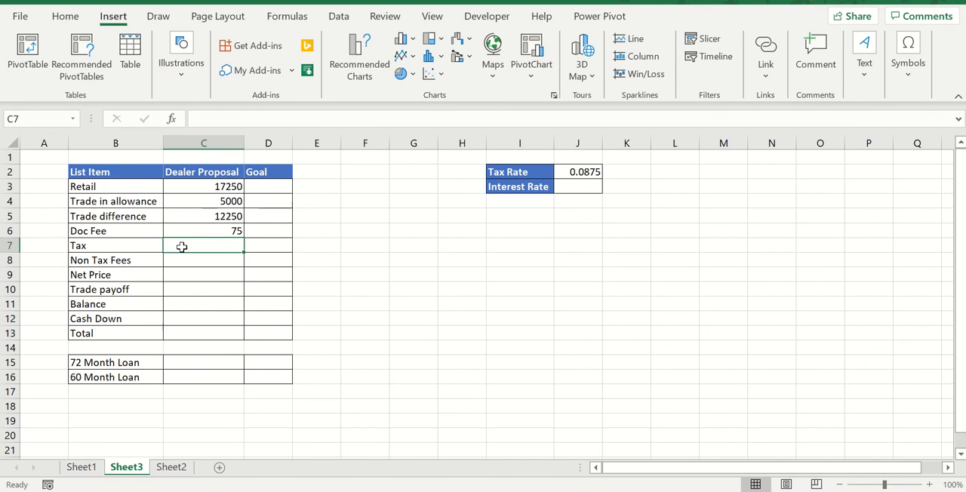
text(=)
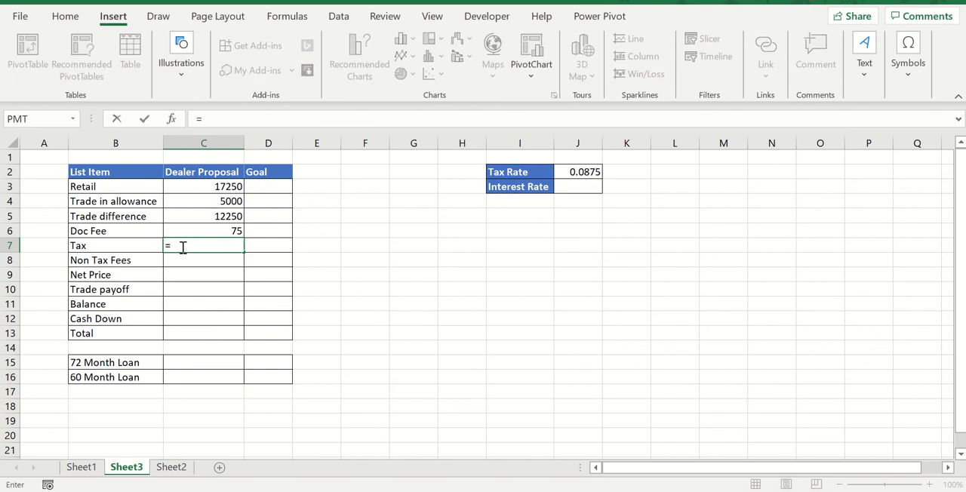
click(201, 219)
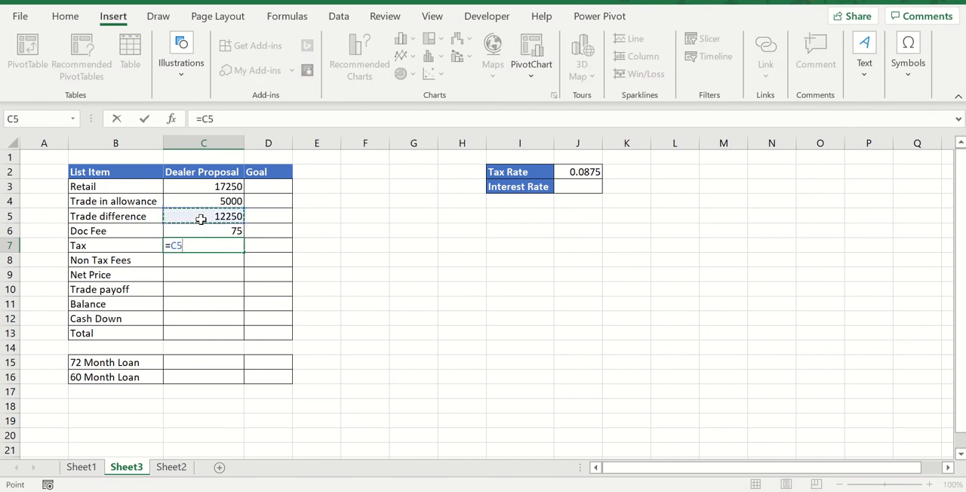
text(*)
click(592, 173)
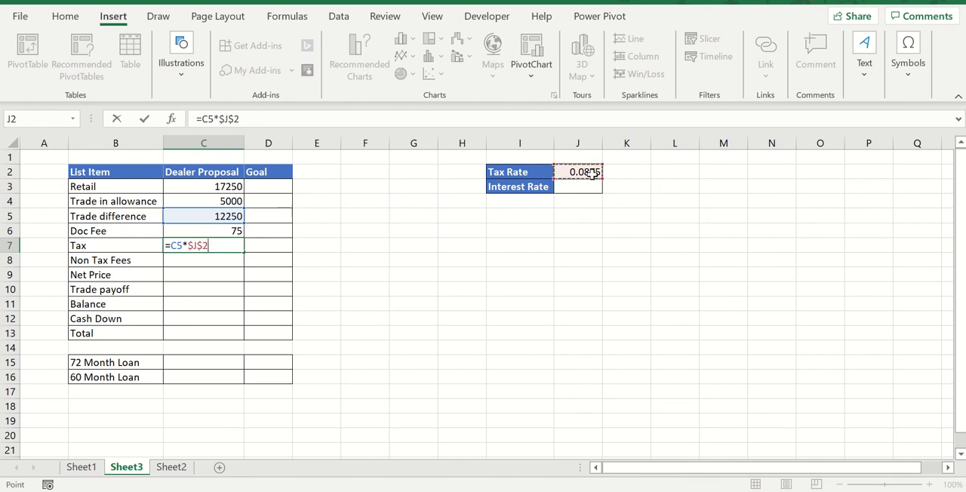
key(Return)
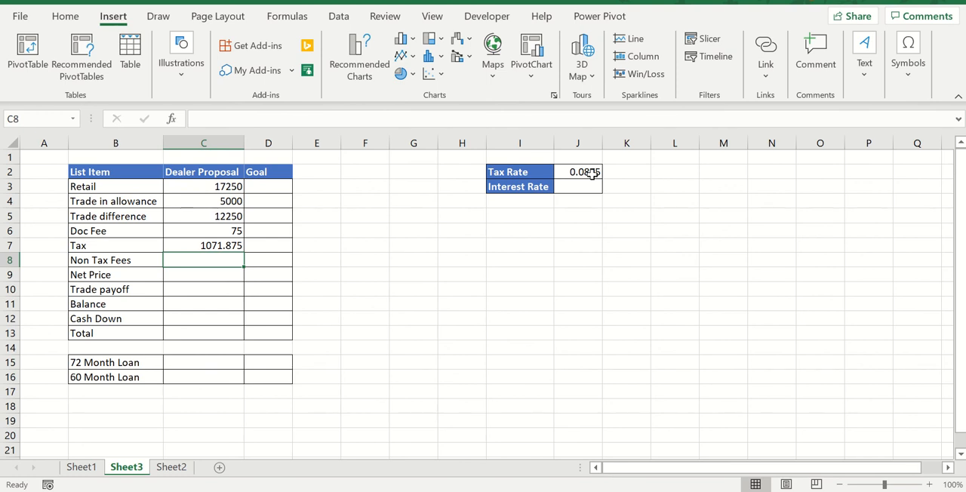
Enter 84 as the Non Tax Fees in the Dealer Proposal column
text(8)
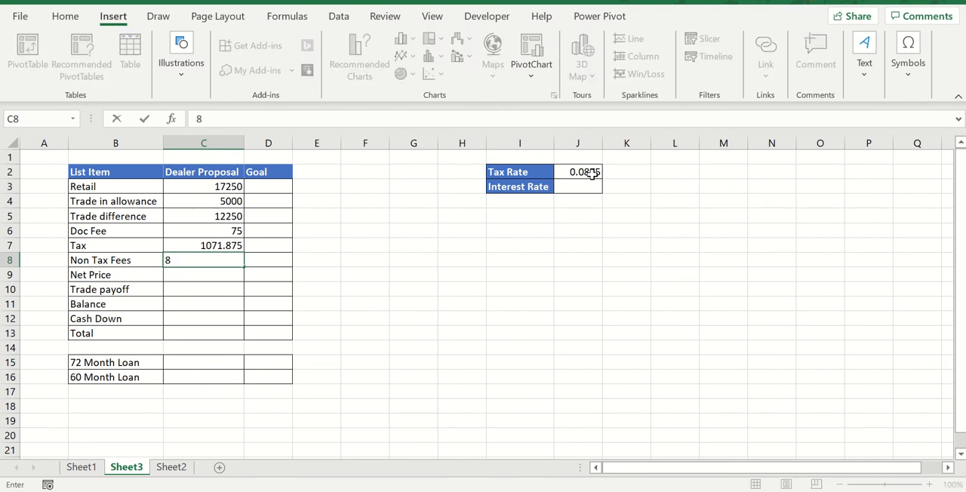
text(4)
key(Return)
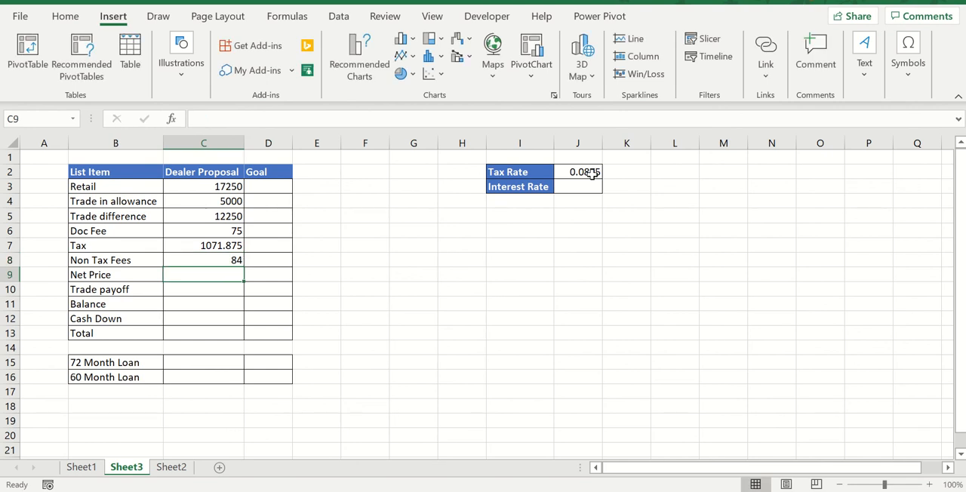
key(Up)
key(Down)
Calculate Net Price as the SUM of Trade difference through Non Tax Fees (C5:C8)
text(=)
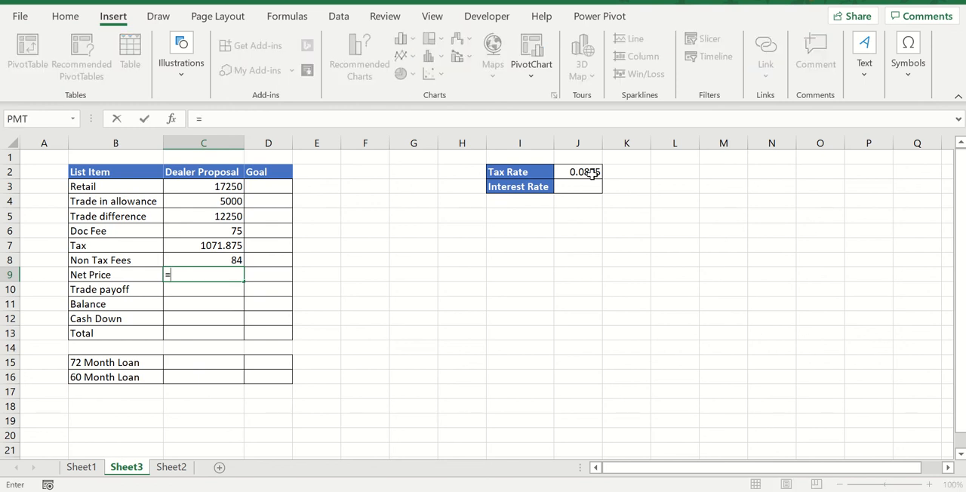
text(sum()
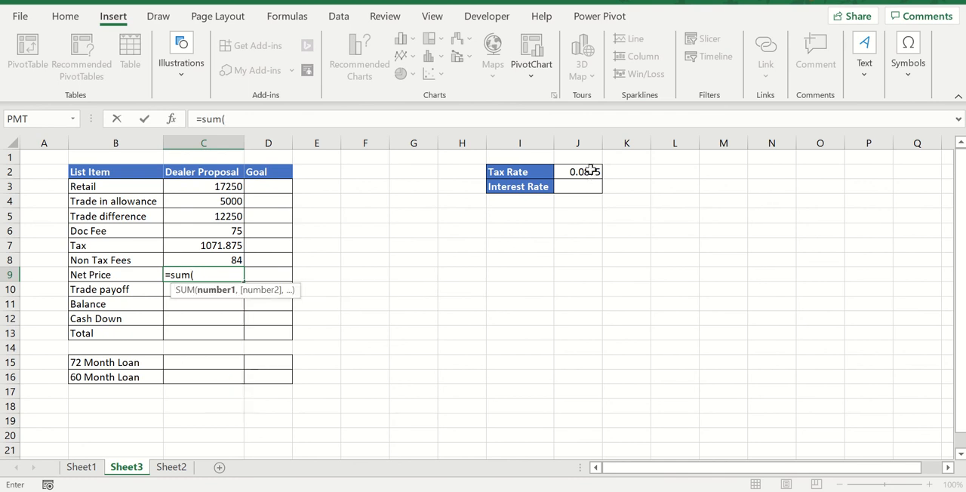
drag(237, 213, 229, 258)
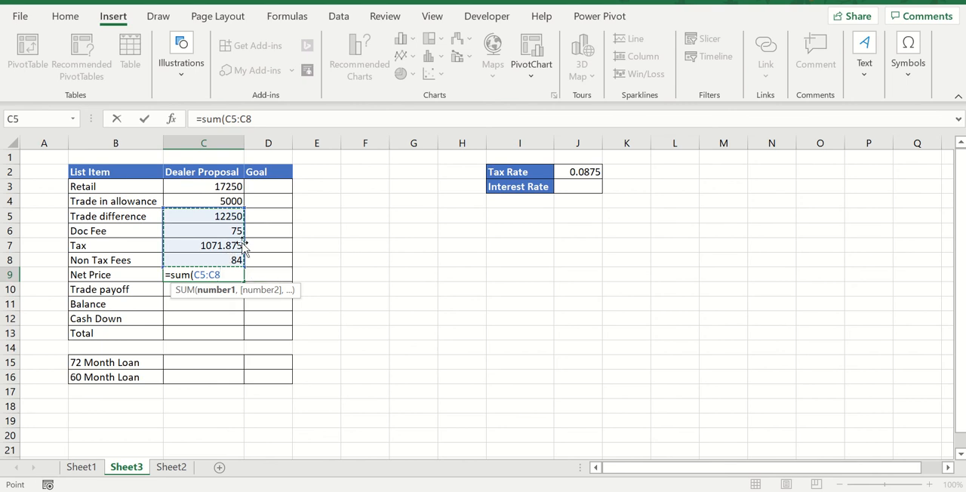
key(Return)
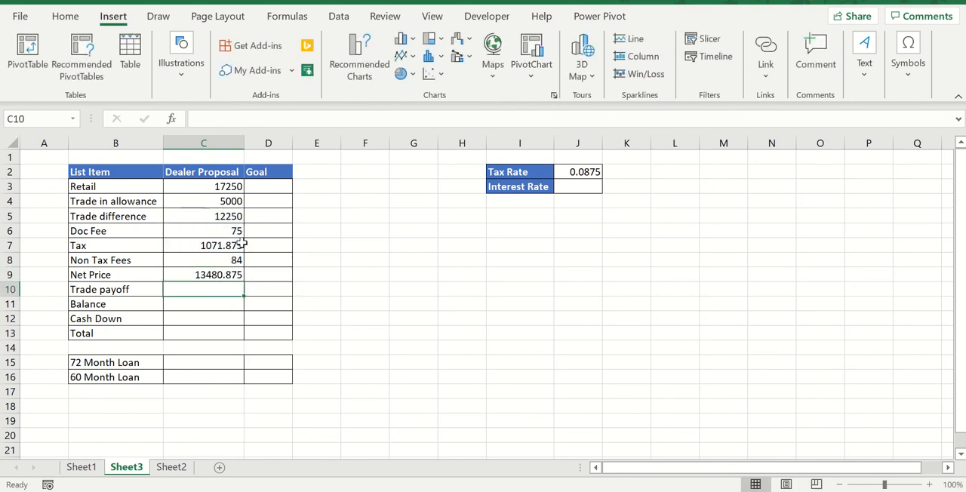
Enter 1500 as the Trade payoff in the Dealer Proposal column
key(Up)
key(Down)
key(Down)
key(Up)
text(15)
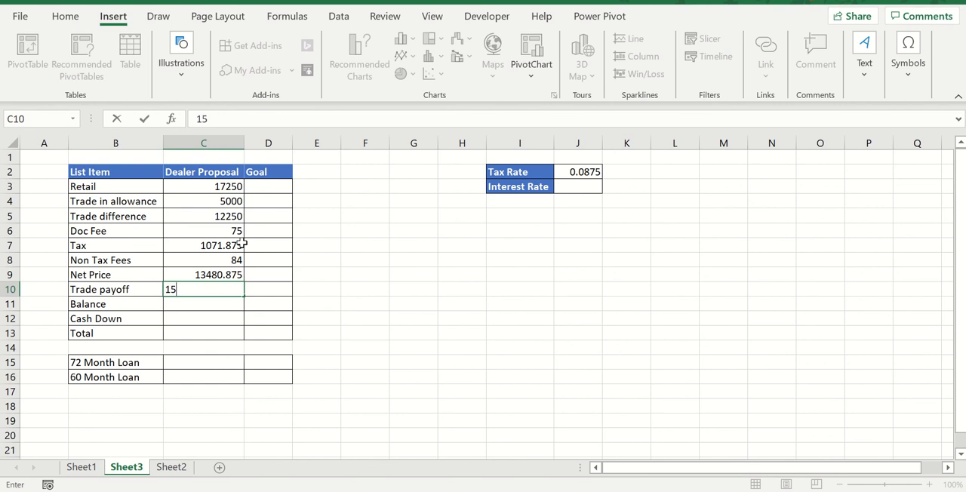
text(00)
key(Return)
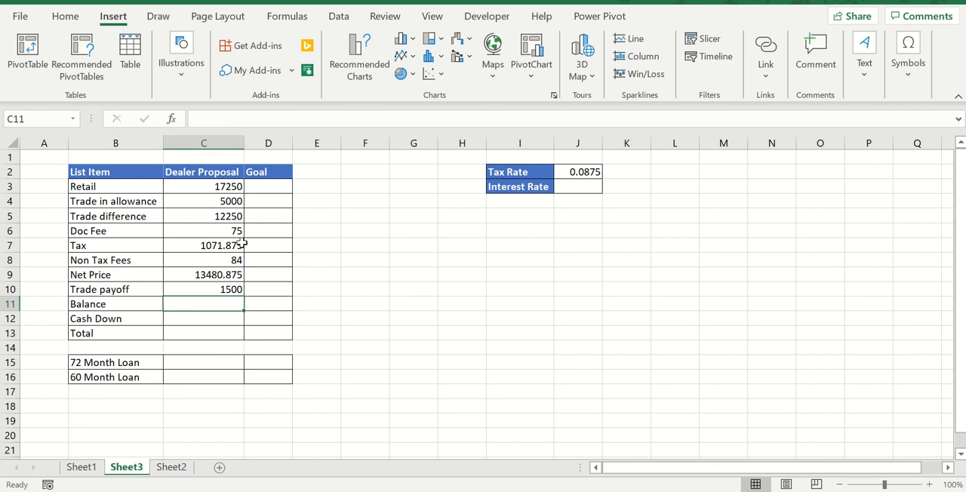
Calculate Balance as Net Price plus Trade payoff, and enter a Cash Down of 3000
text(=)
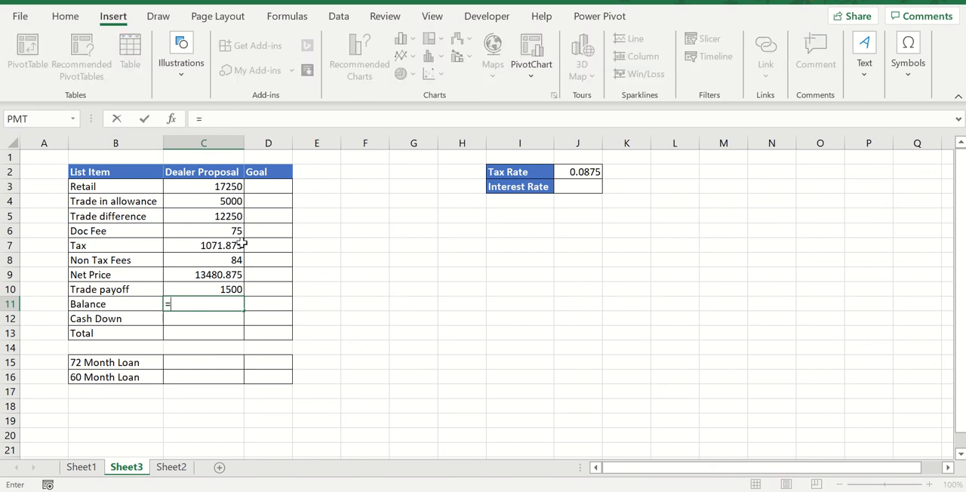
click(216, 279)
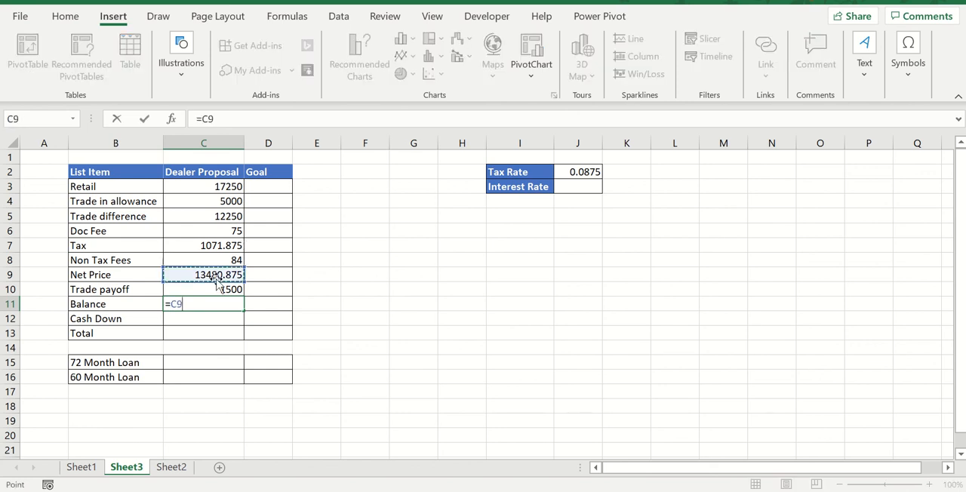
text(+)
click(217, 284)
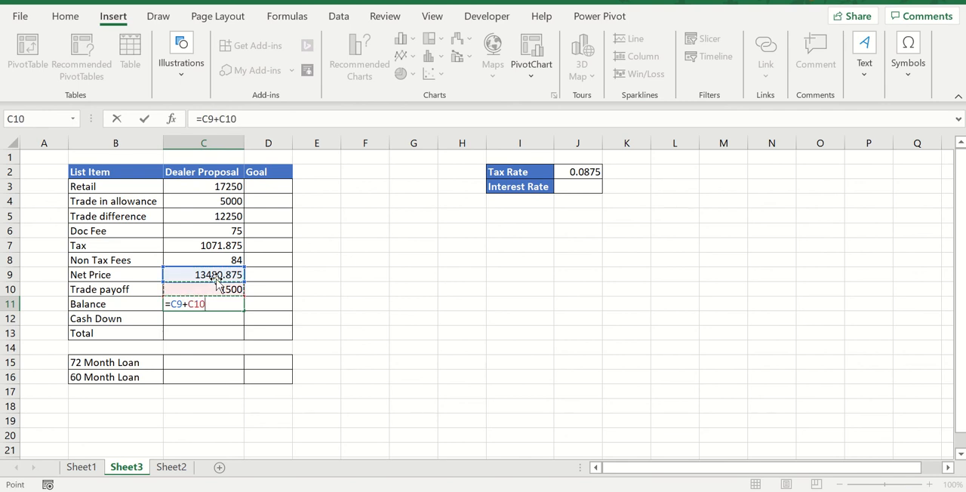
key(Return)
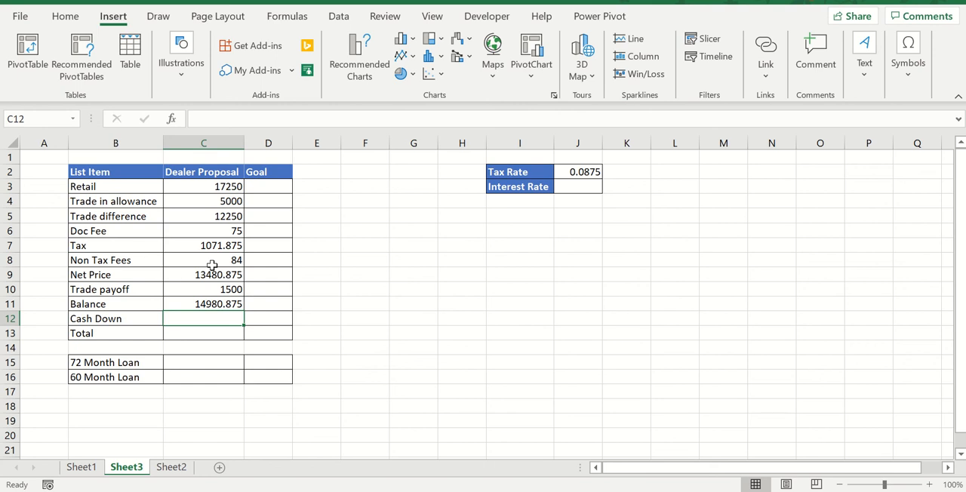
text(3000)
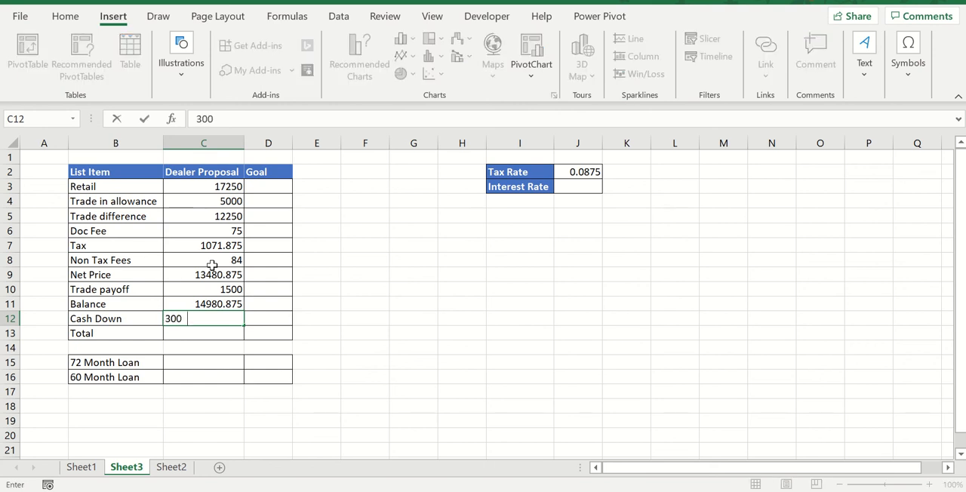
key(Return)
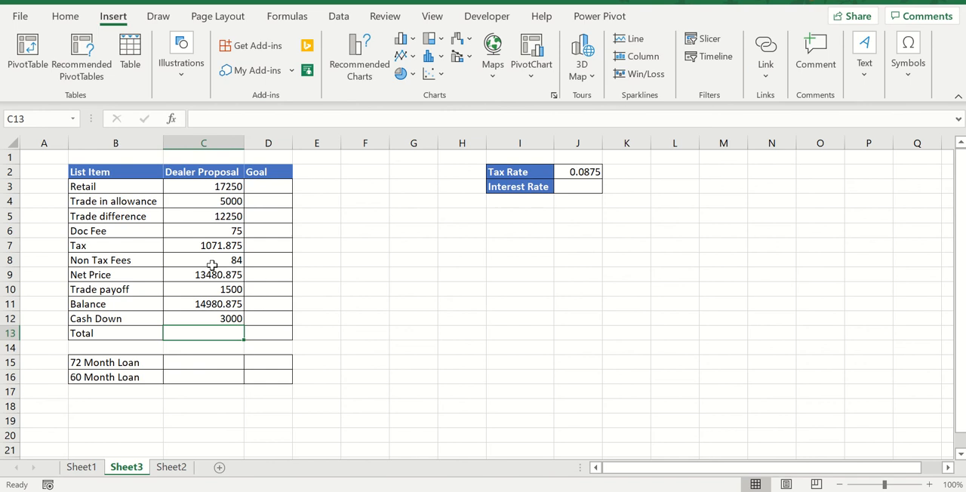
Calculate Total as Balance minus Cash Down (C11-C12) in the Dealer Proposal column
text(=)
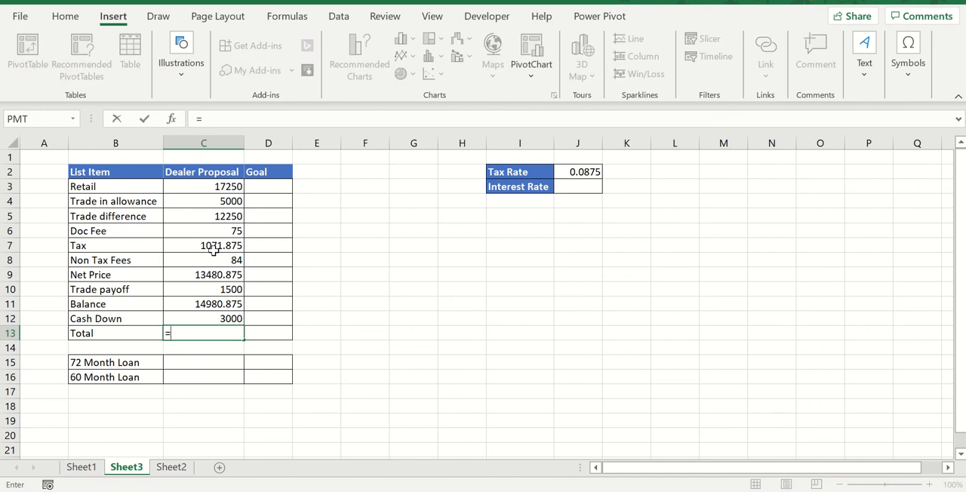
click(216, 303)
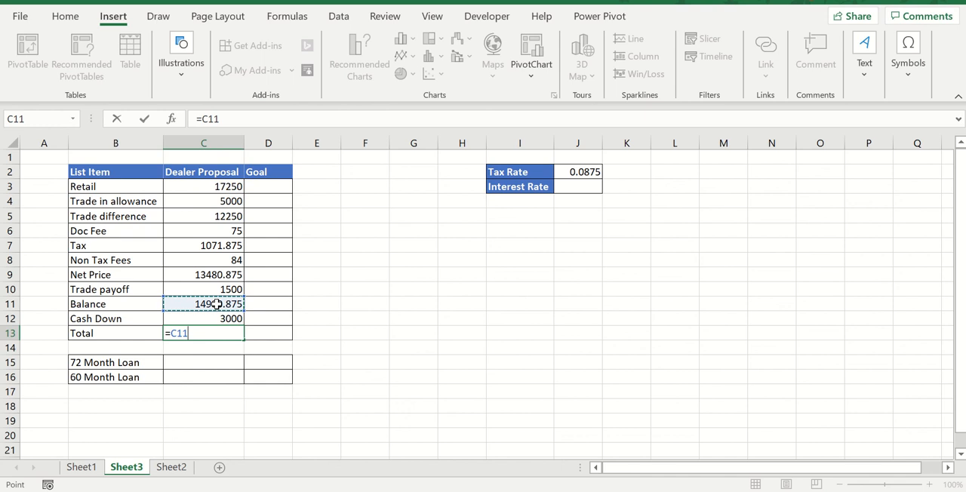
text(-)
key(Down)
key(Up)
key(Up)
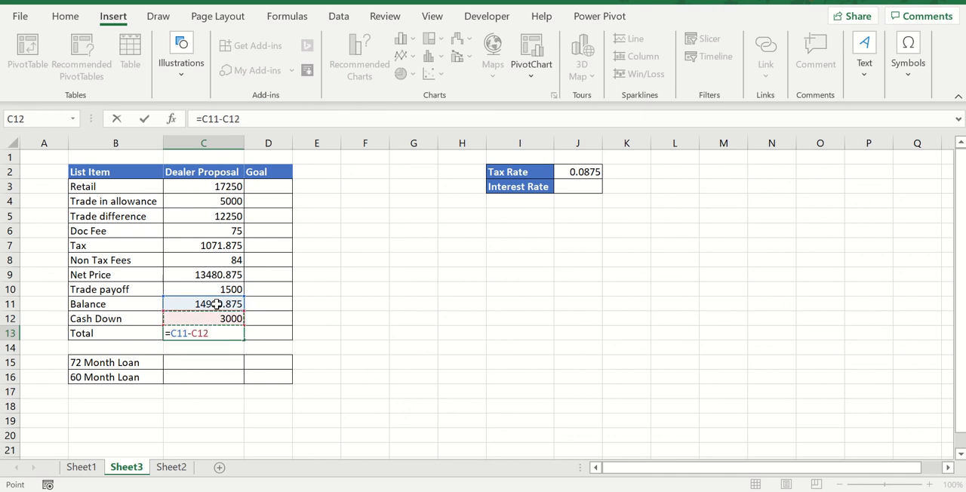
key(Return)
key(Up)
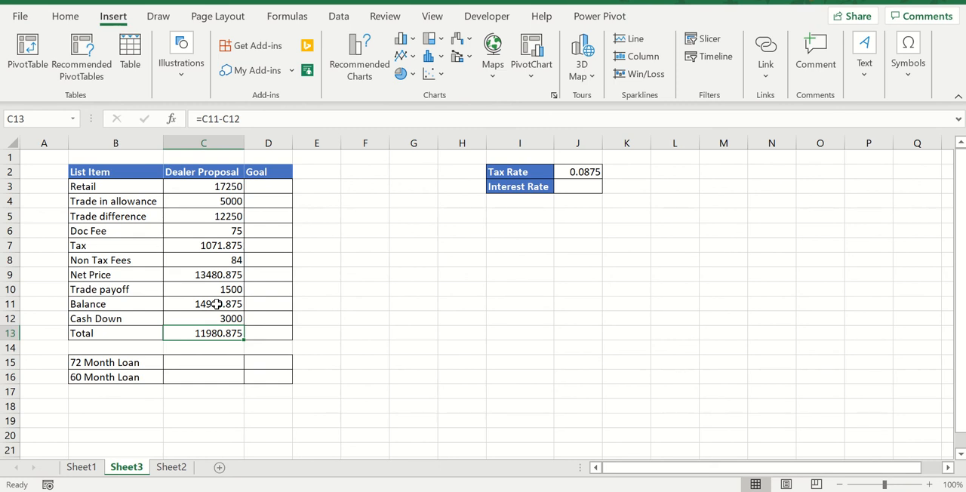
Recalculate Total as C11 minus C12 rounded to 2 decimal places with ROUND
key(Delete)
text(round)
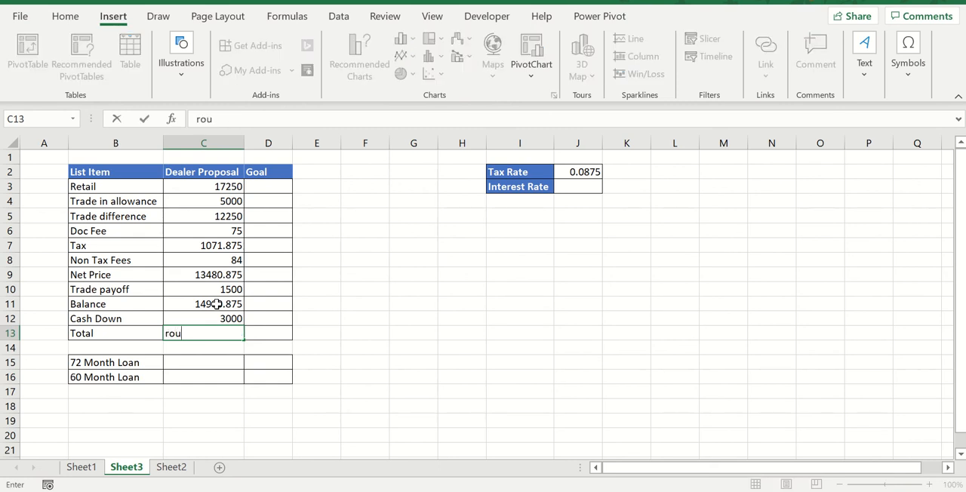
key(BackSpace)
key(BackSpace)
key(BackSpace)
key(BackSpace)
key(BackSpace)
text(=-ro)
key(BackSpace)
key(BackSpace)
key(BackSpace)
text(round()
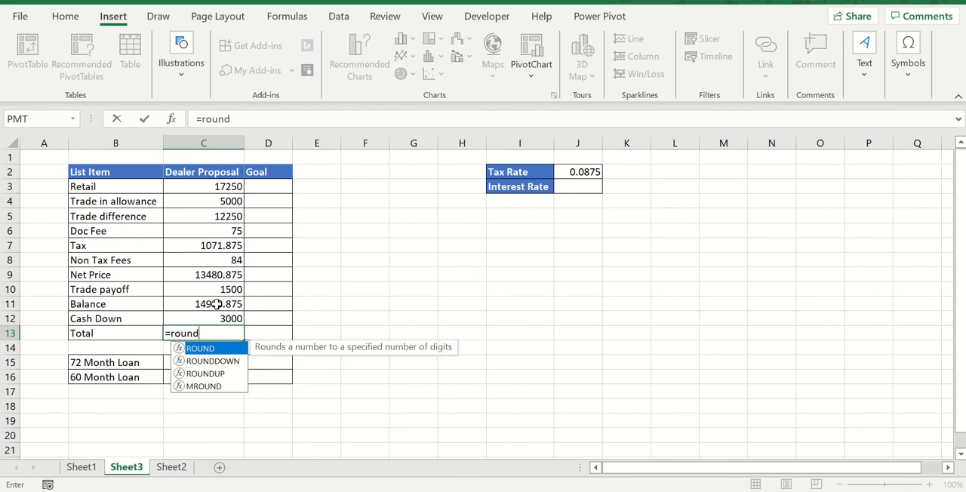
key(Up)
key(Up)
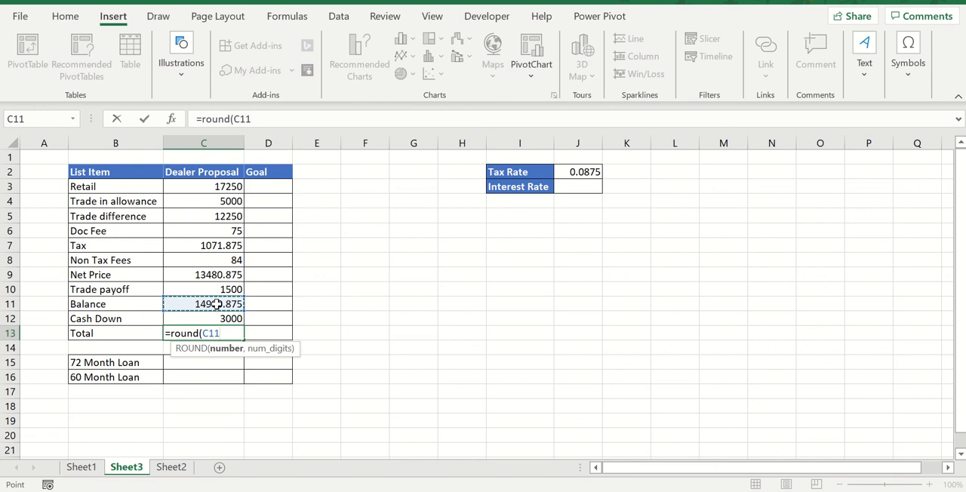
text(-)
key(Down)
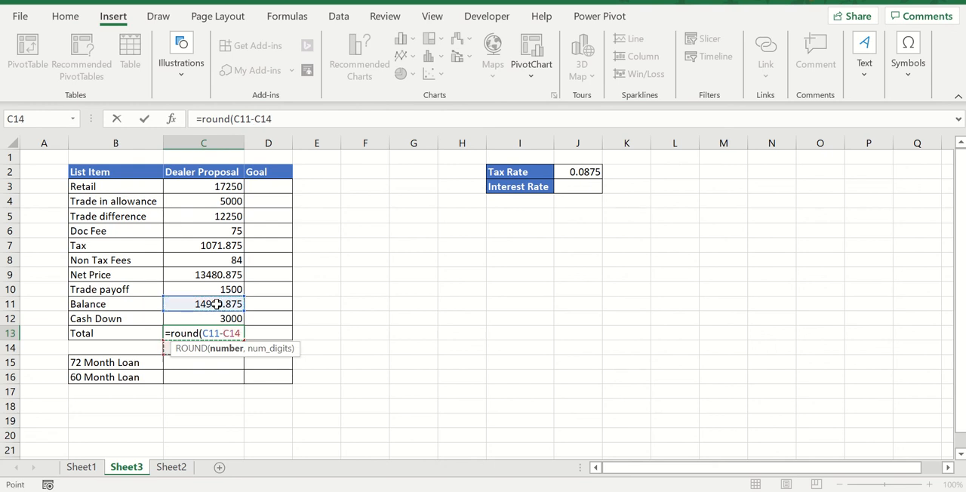
key(Up)
key(Up)
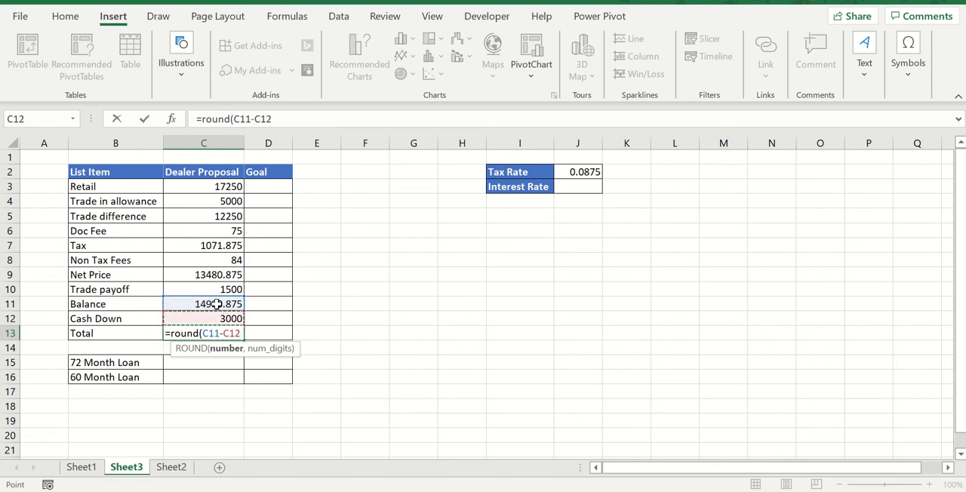
text(,2)
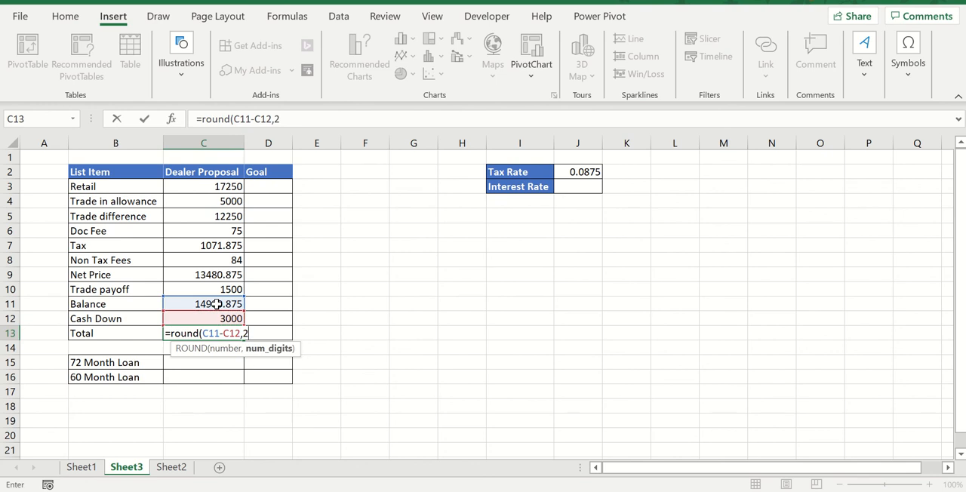
text())
key(Return)
key(Down)
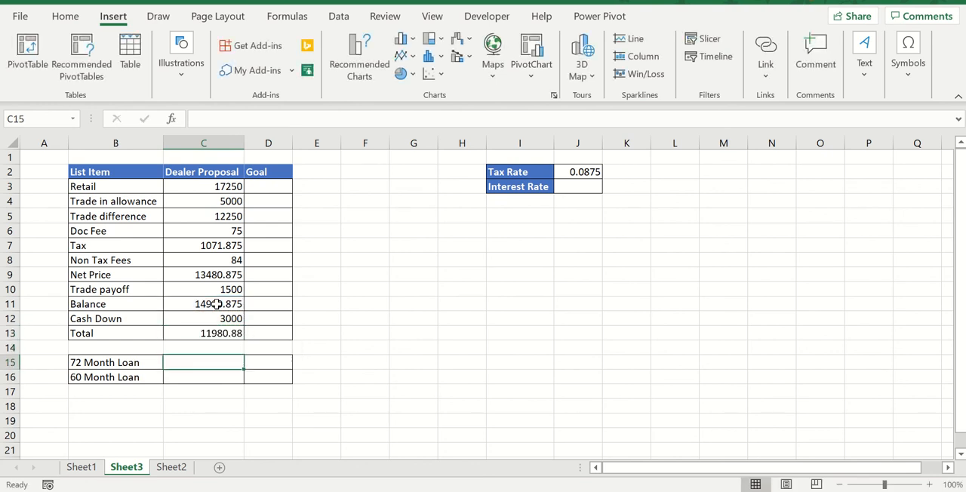
key(Up)
key(Up)
key(Down)
key(Down)
key(Up)
key(Up)
key(Down)
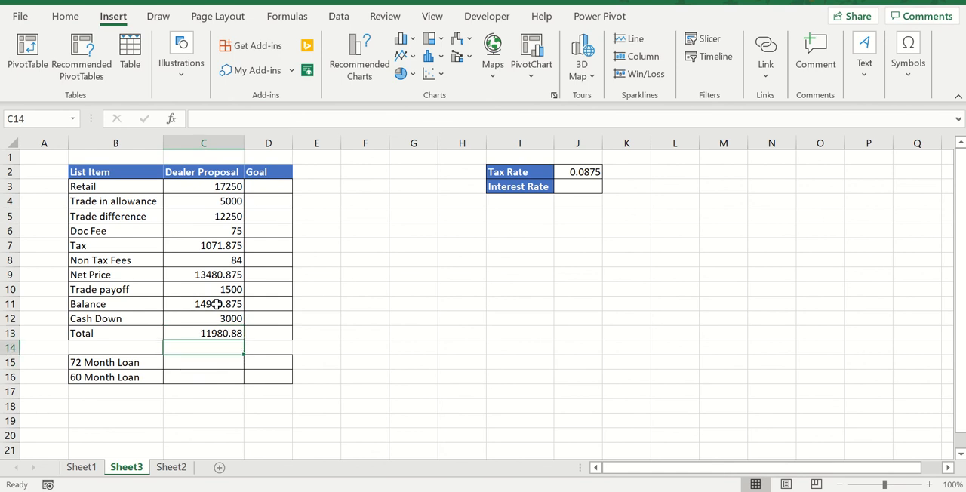
key(Down)
key(Up)
key(Up)
key(Down)
key(Down)
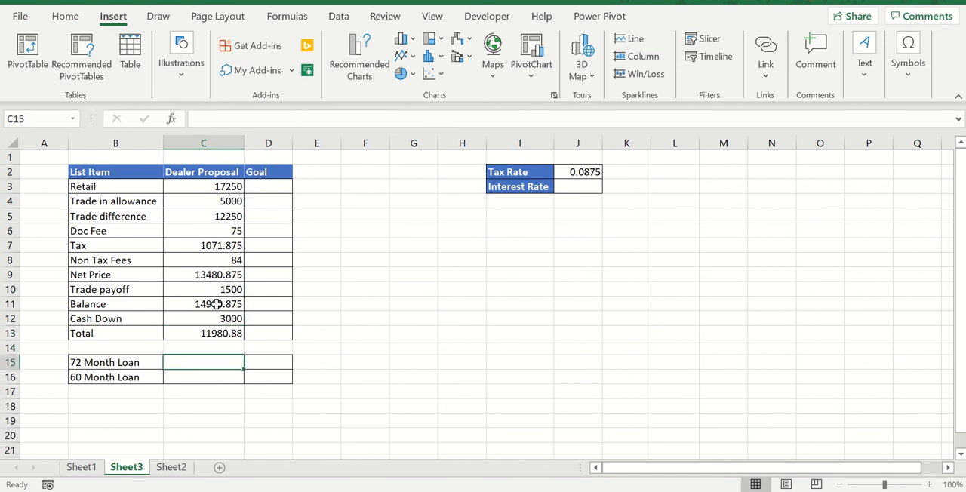
key(Up)
key(Up)
key(Down)
key(Down)
text(=pmt)
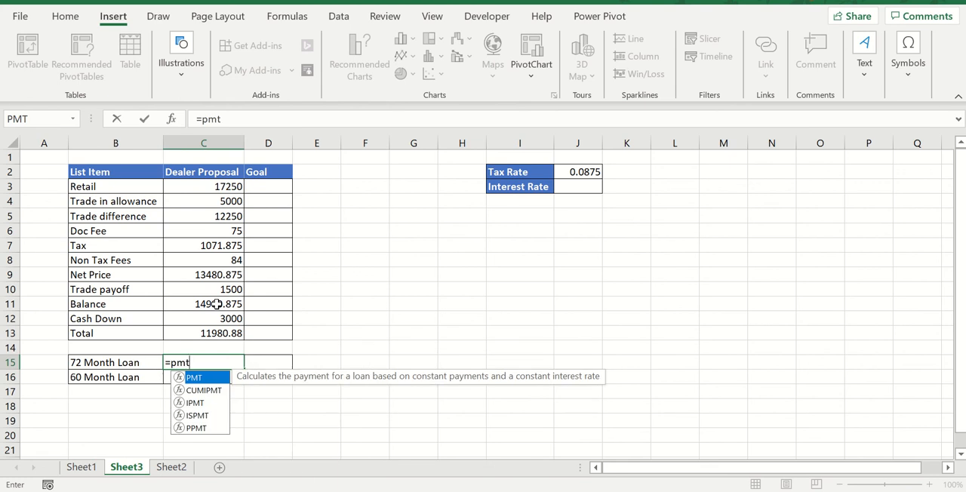
text(()
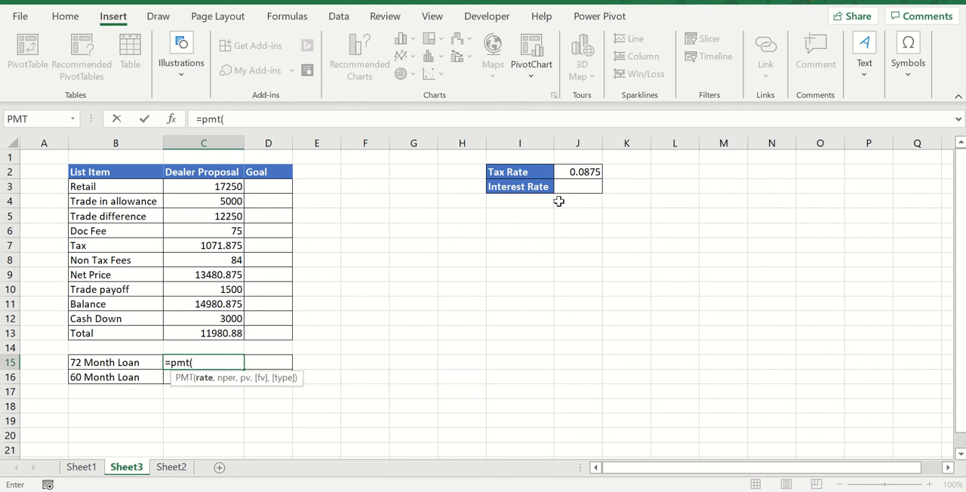
click(559, 229)
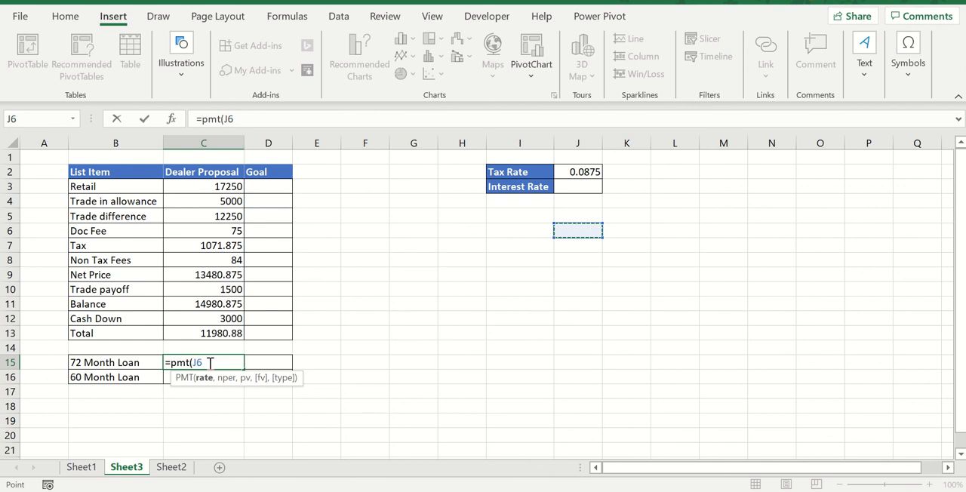
drag(210, 363, 162, 364)
key(BackSpace)
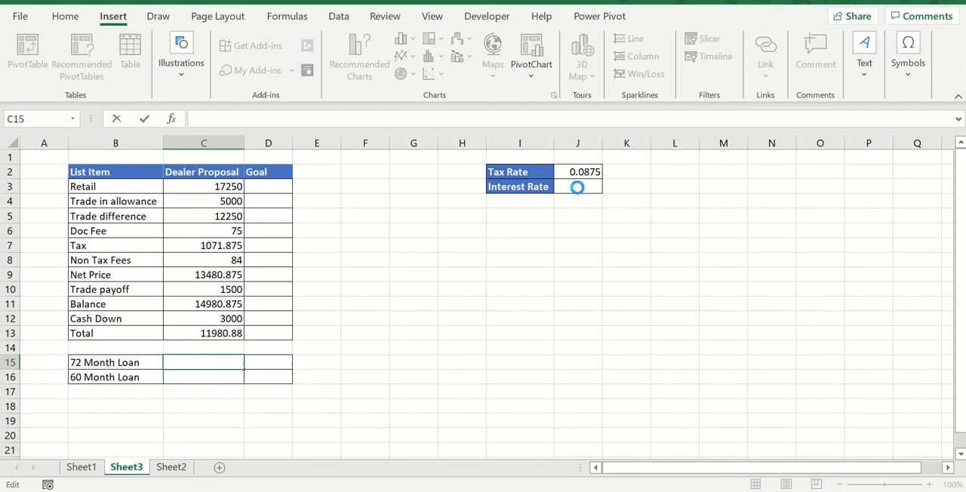
Enter .05 as the Interest Rate
click(577, 188)
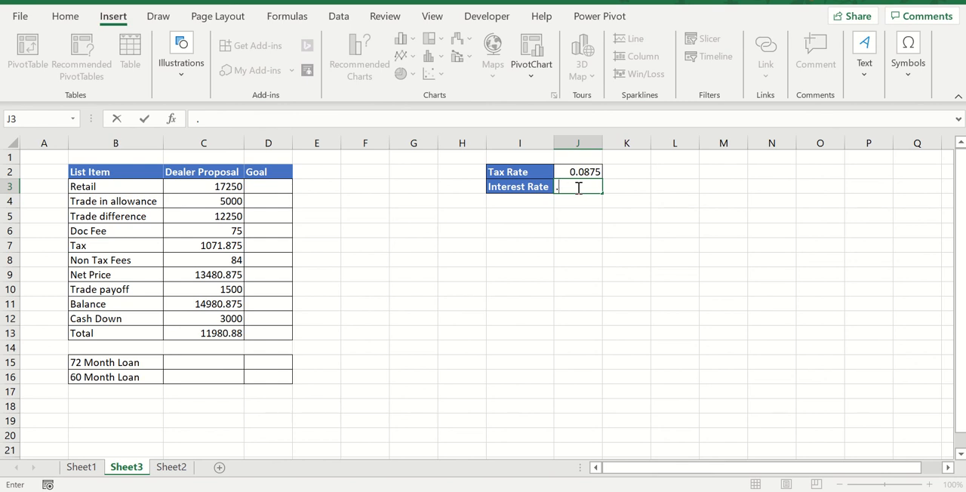
text(05)
key(Return)
key(Left)
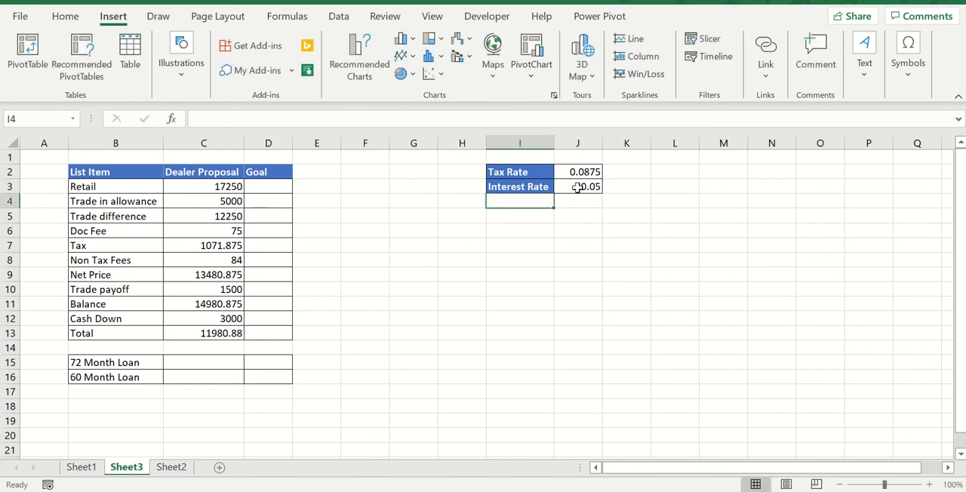
key(Left)
key(Down)
key(Down)
key(Down)
key(Down)
key(Down)
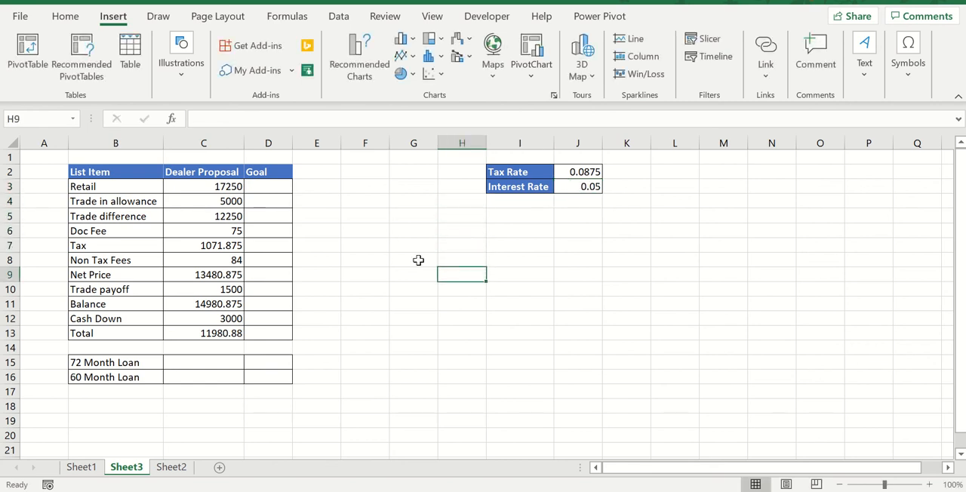
Calculate the 72 Month Loan payment with PMT using Interest Rate divided by 12, 72 periods and Total as present value
click(171, 367)
double_click(180, 361)
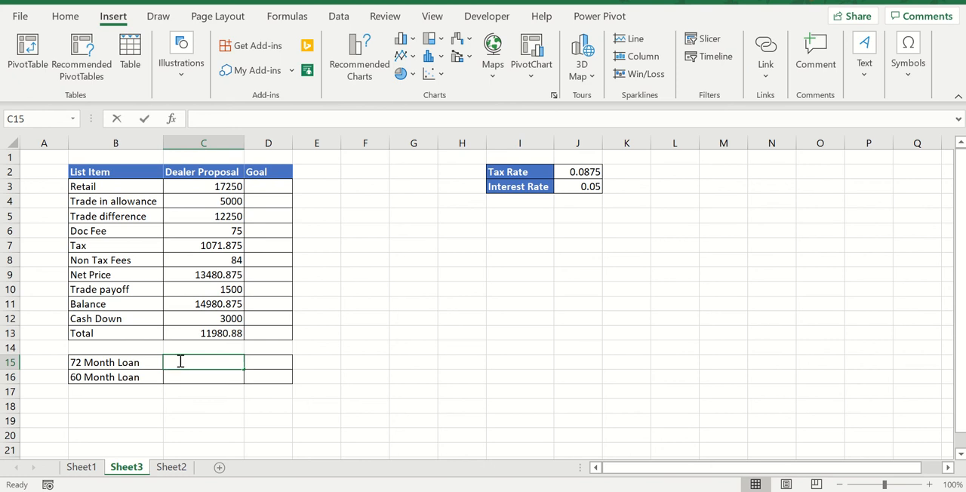
text(=pmt)
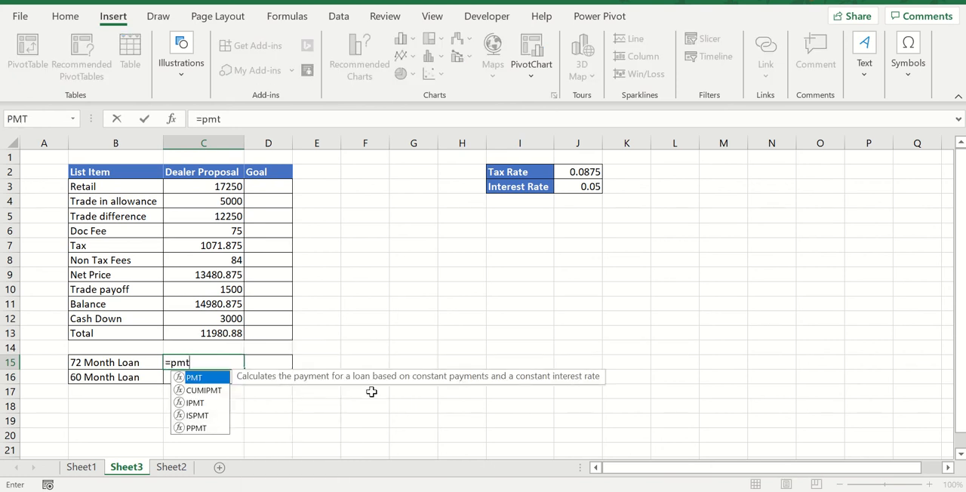
text(()
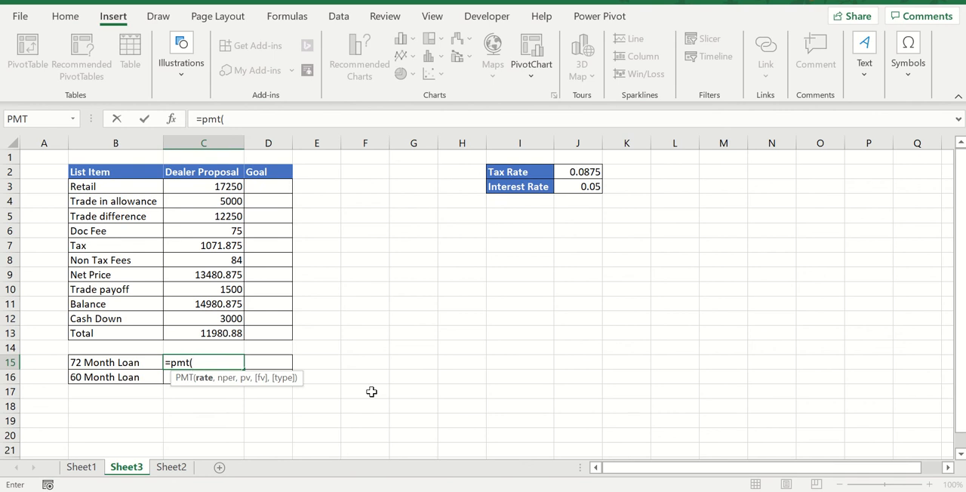
click(578, 194)
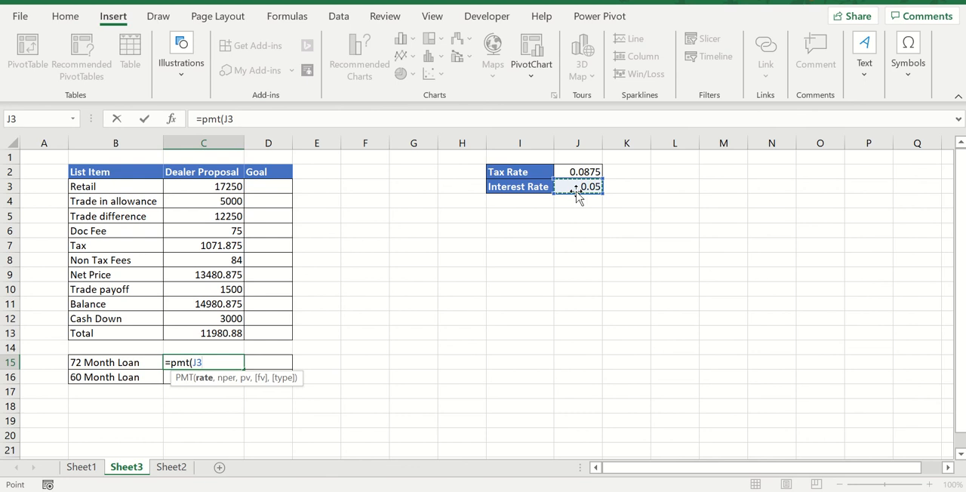
text(/12,)
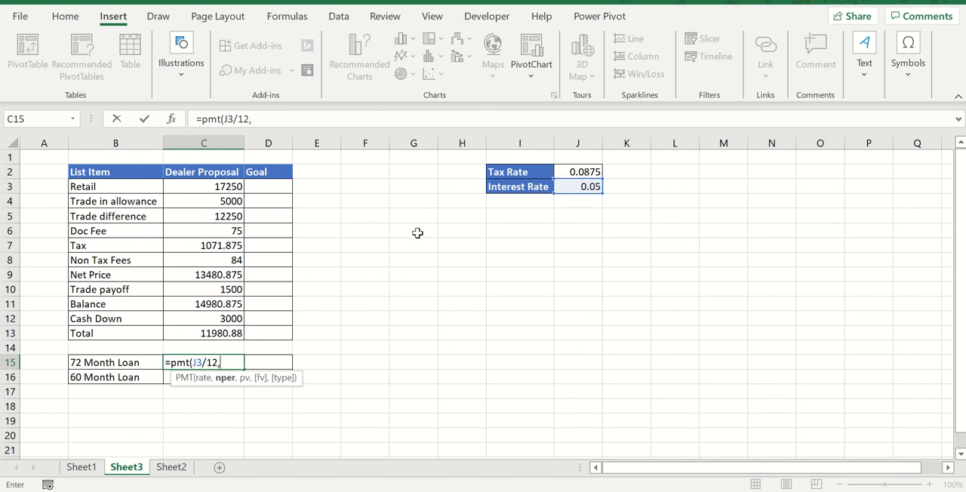
text(72,)
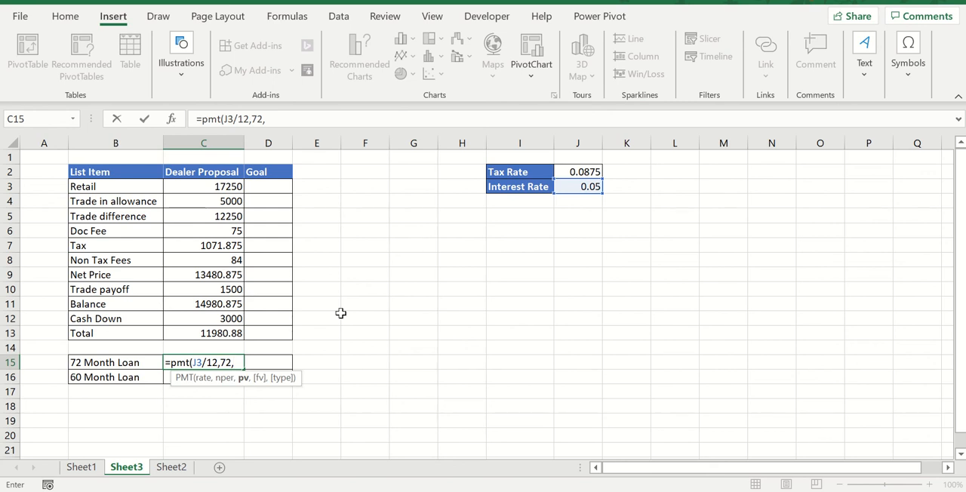
click(229, 337)
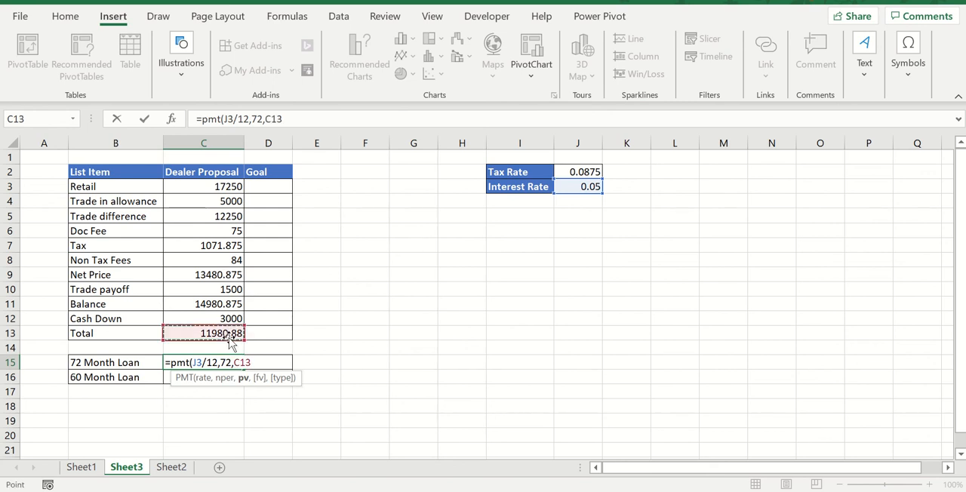
key(Return)
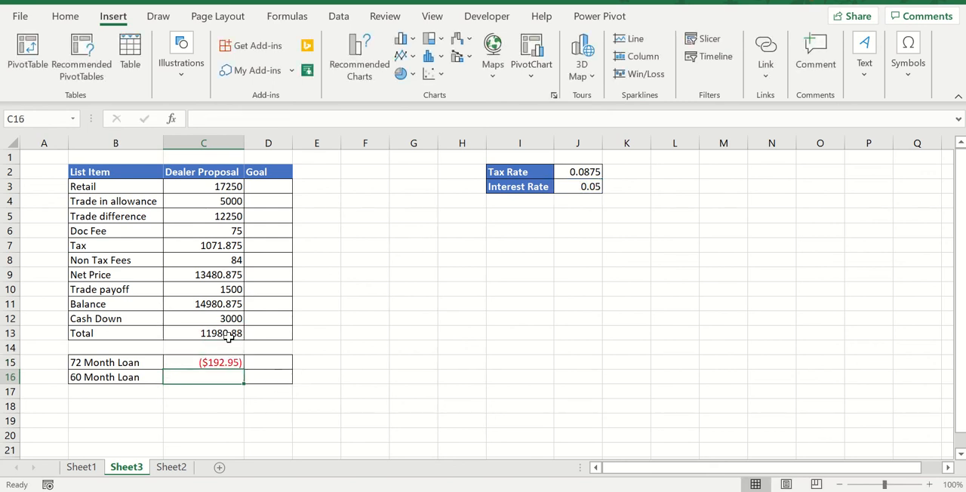
Make the Interest Rate reference absolute ($J$3) in the 72 Month Loan formula
click(204, 361)
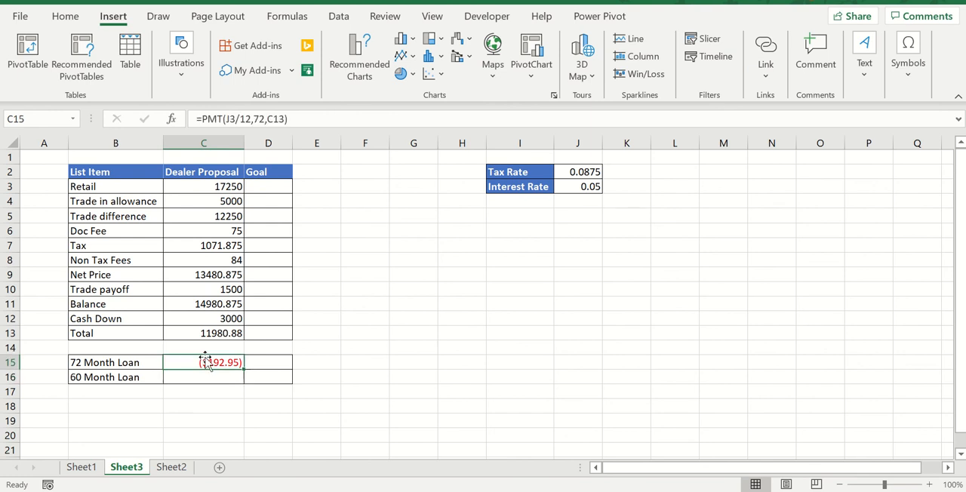
double_click(206, 361)
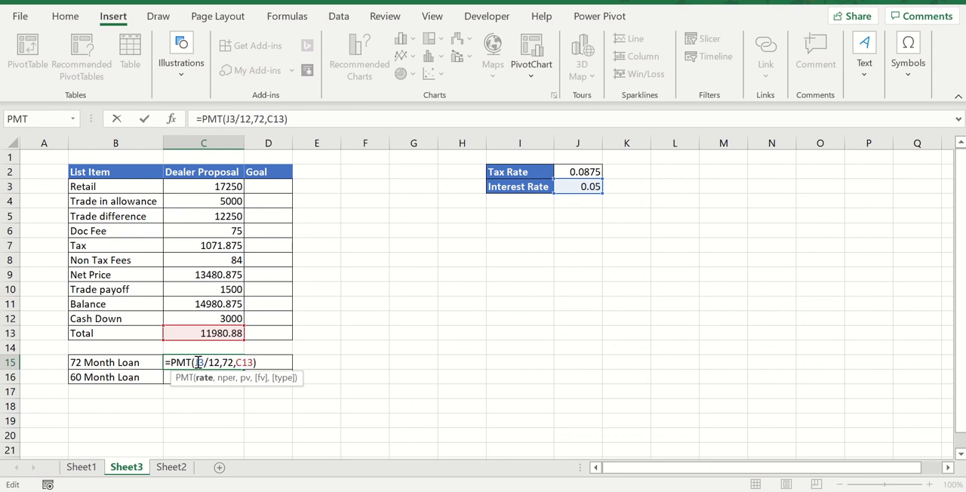
key(F4)
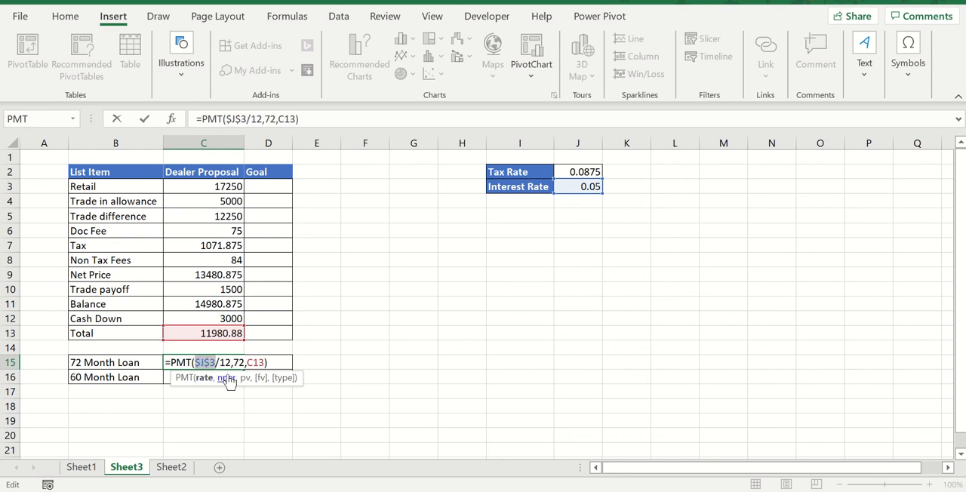
click(276, 363)
key(Return)
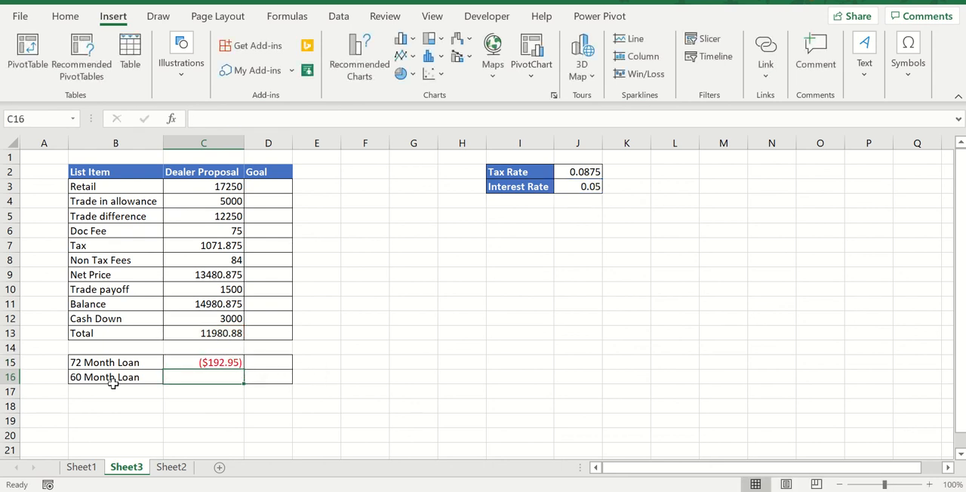
double_click(210, 374)
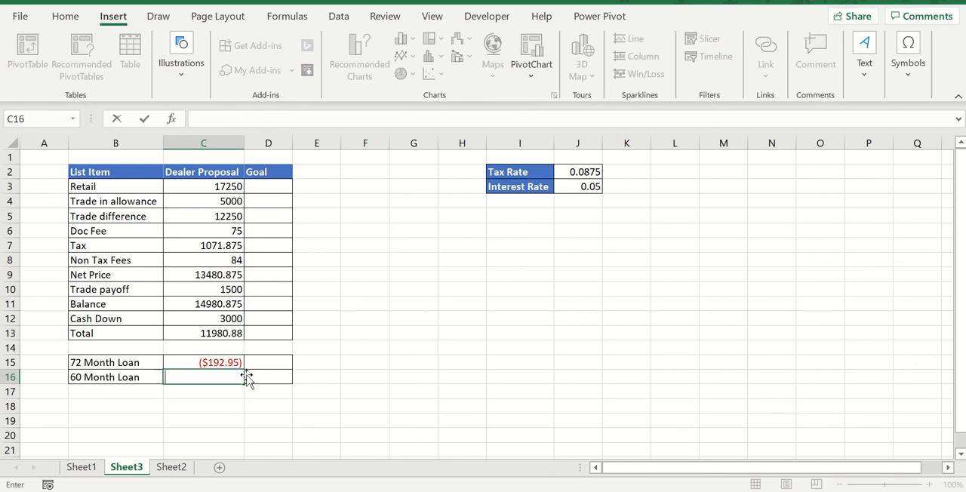
text(=mpt)
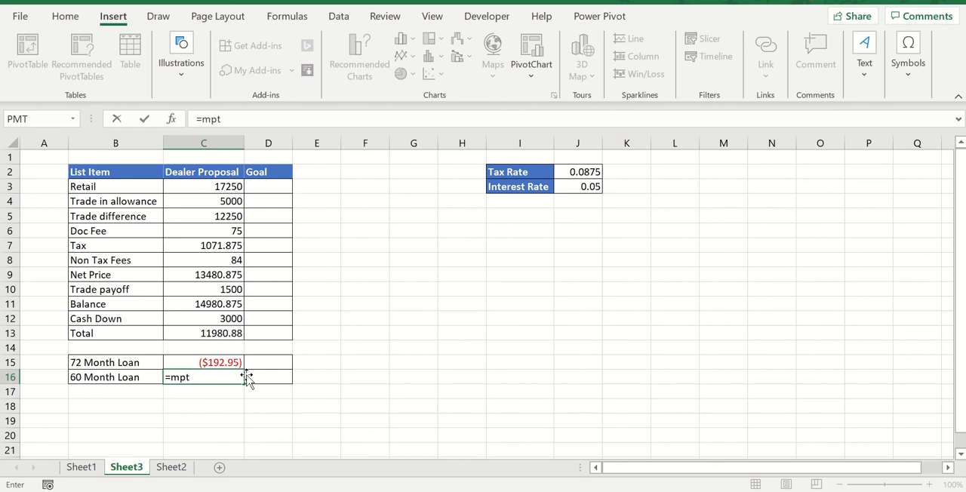
key(BackSpace)
key(BackSpace)
key(BackSpace)
key(BackSpace)
text(p)
key(BackSpace)
Calculate the 60 Month Loan payment with PMT using absolute $J$3 divided by 12, 60 periods and Total (C13) as present value
text(=pmt)
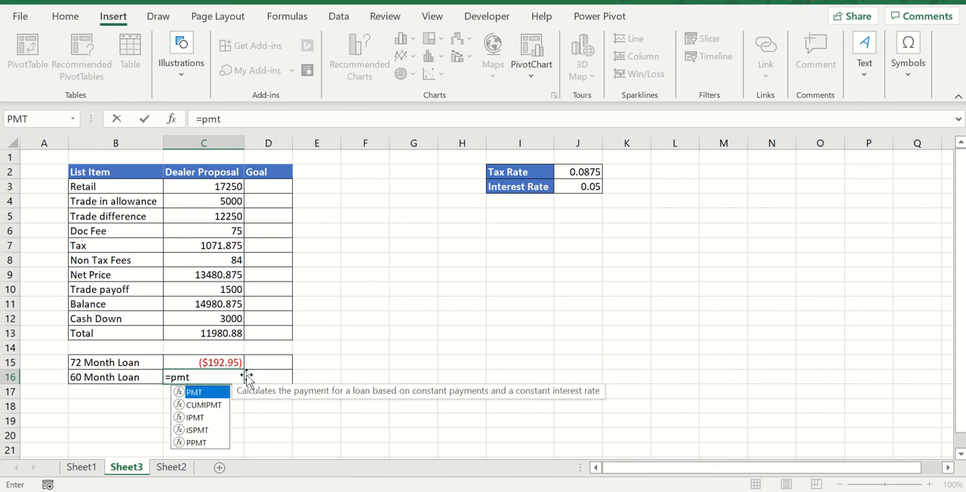
text(()
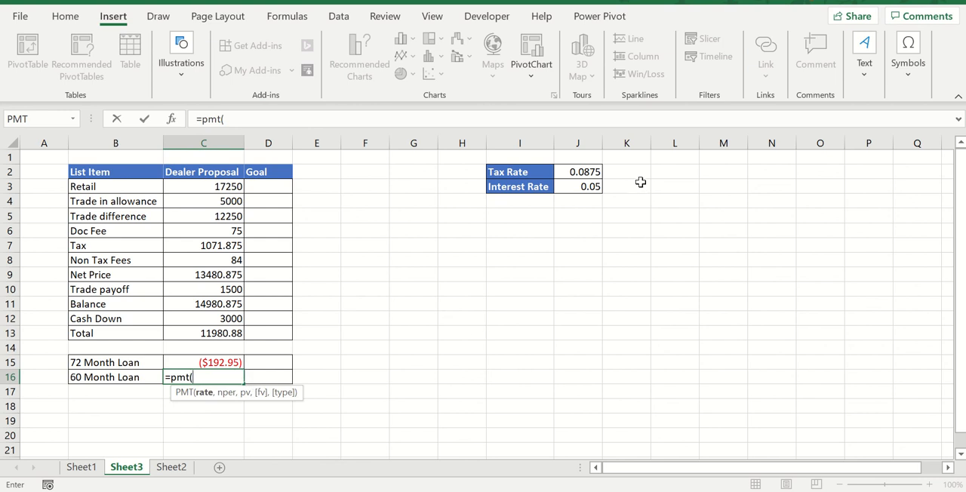
click(596, 190)
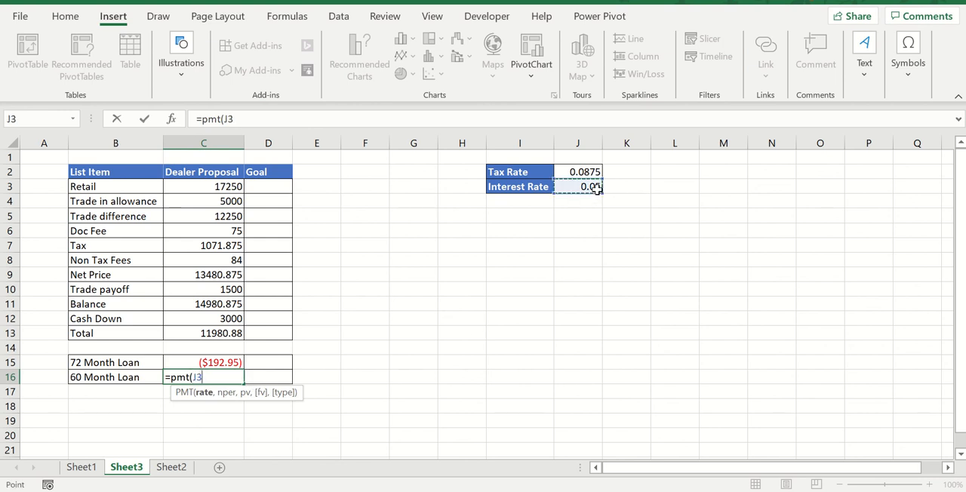
key(F4)
text(,)
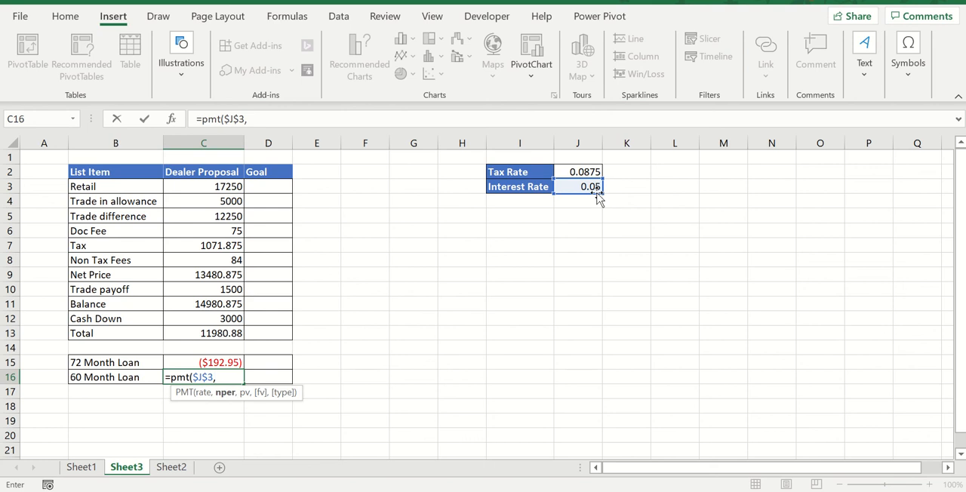
text(60)
key(BackSpace)
key(BackSpace)
key(BackSpace)
text(/1)
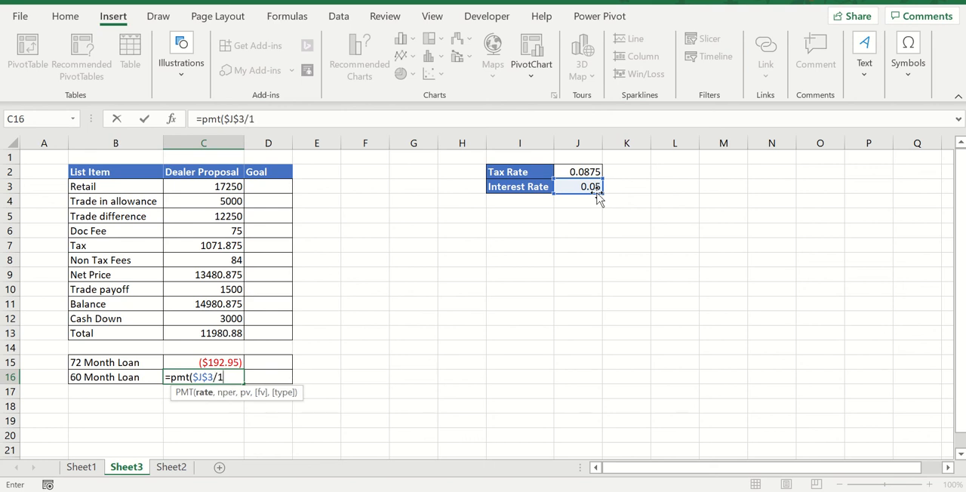
text(2, 60)
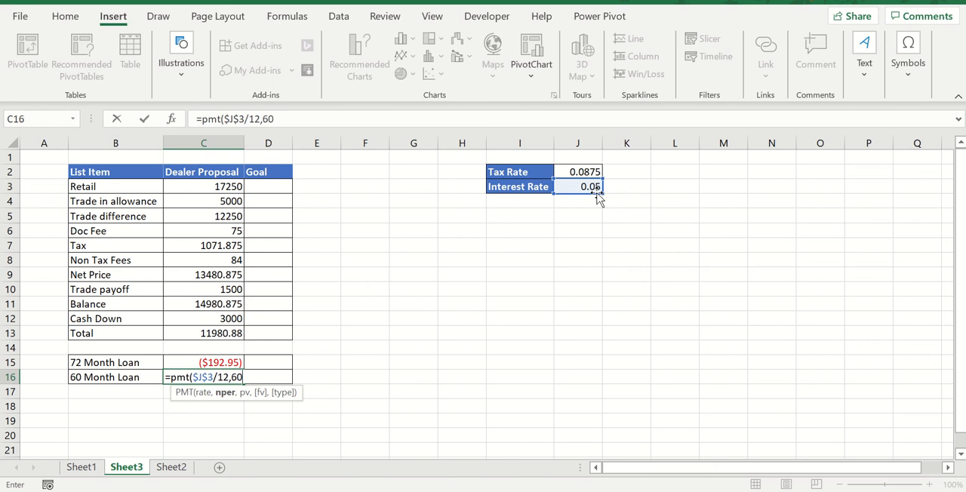
text(,)
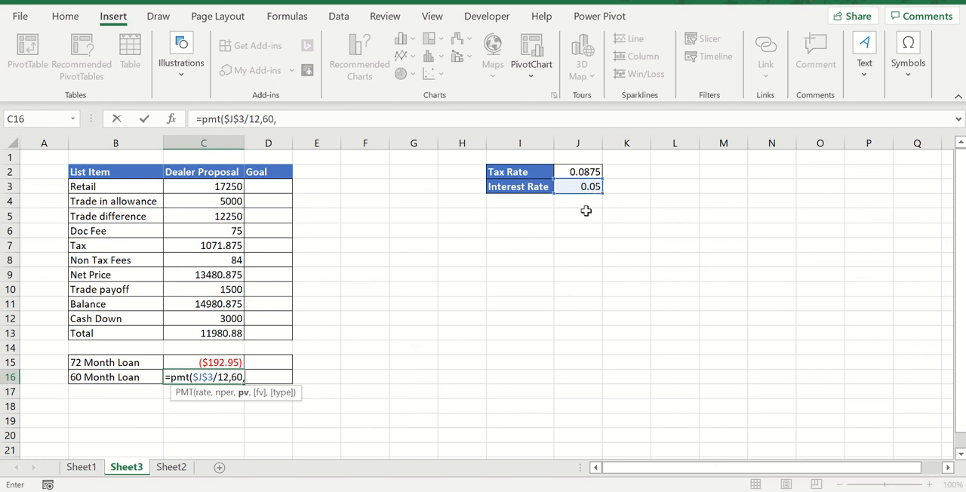
click(233, 333)
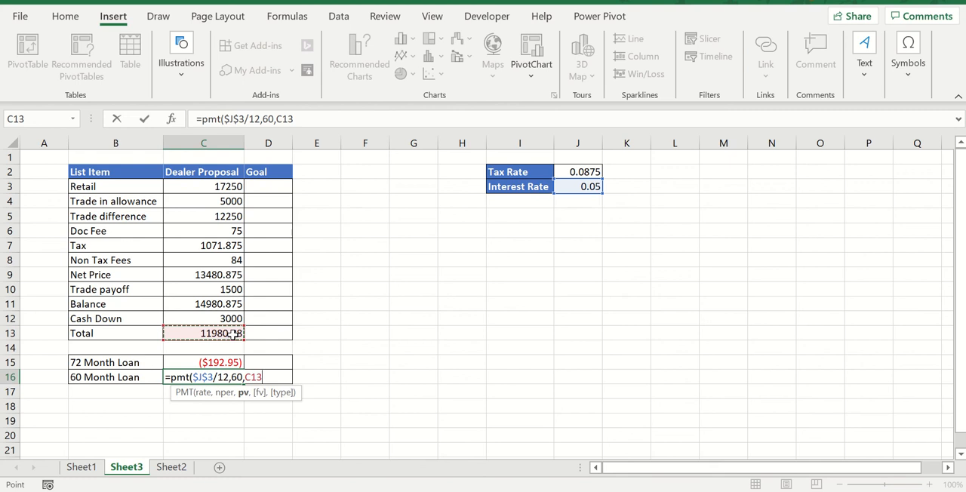
key(Return)
key(Up)
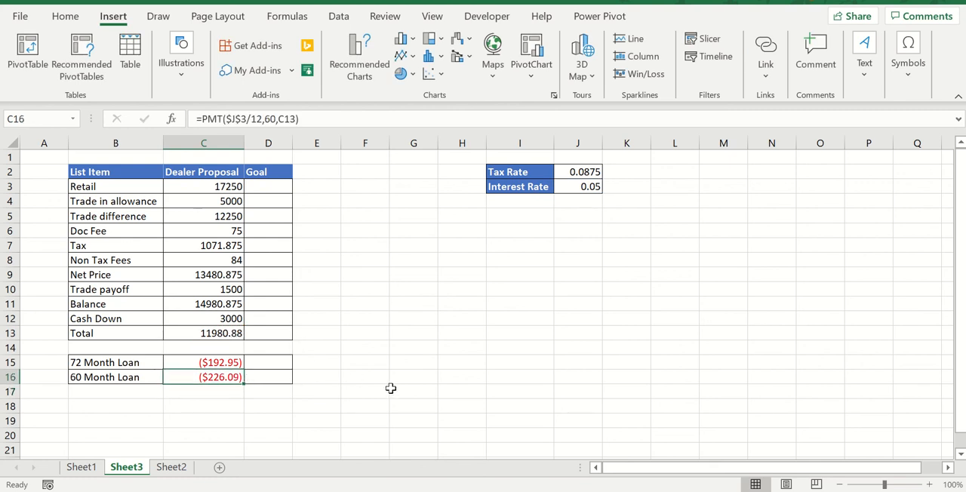
Copy the Dealer Proposal values from Retail through Total into the Goal column
scroll(391, 388, down, 1)
scroll(375, 312, up, 1)
double_click(268, 189)
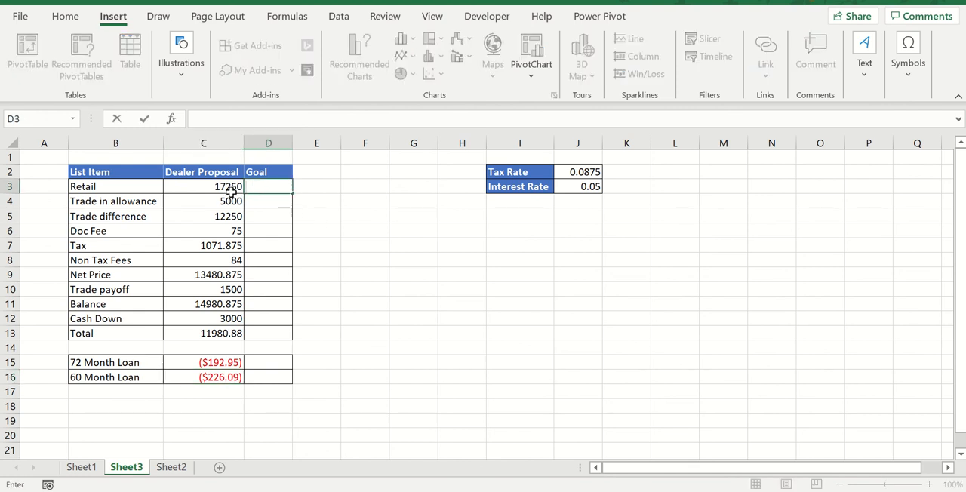
drag(226, 187, 224, 329)
key(ctrl+c)
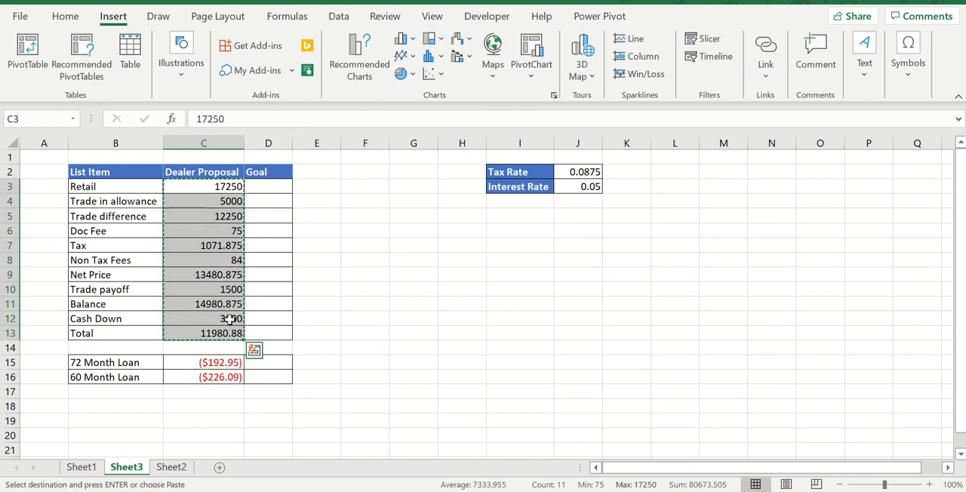
click(274, 188)
key(ctrl+v)
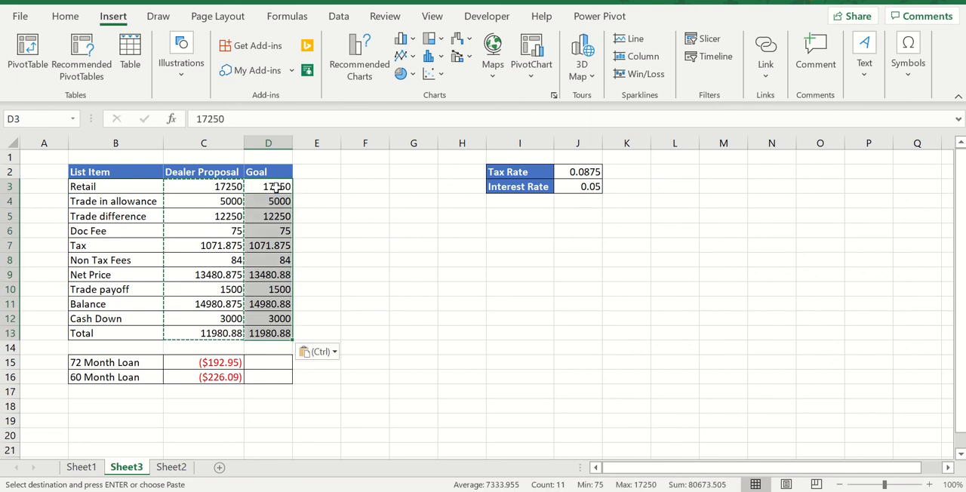
click(375, 218)
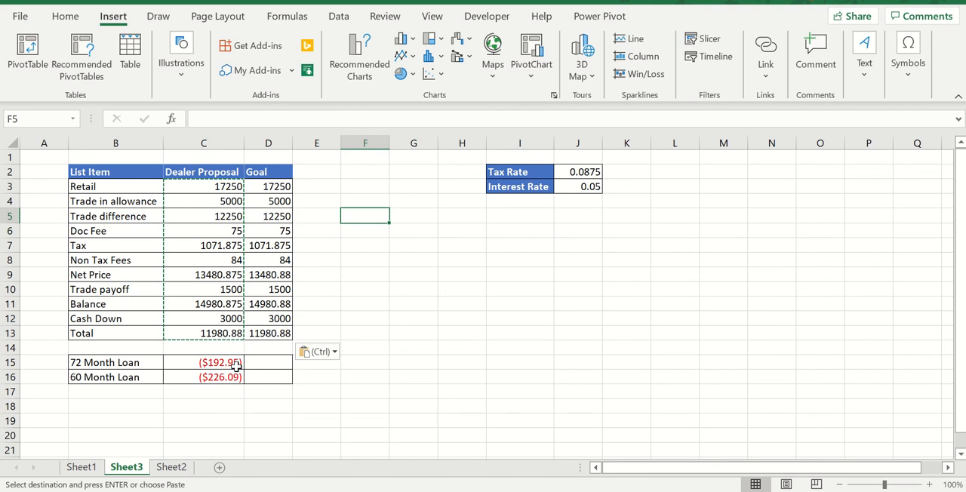
Set the Goal Retail value to 16500
double_click(281, 187)
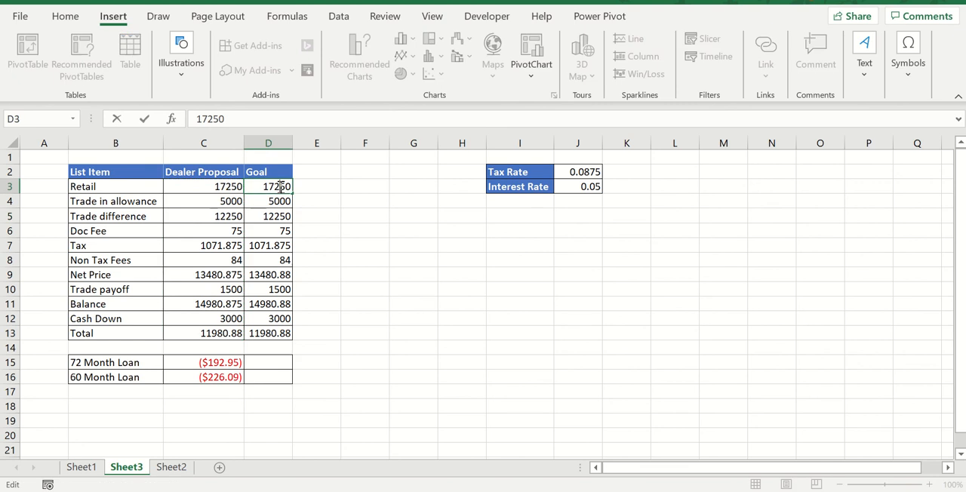
drag(265, 186, 296, 186)
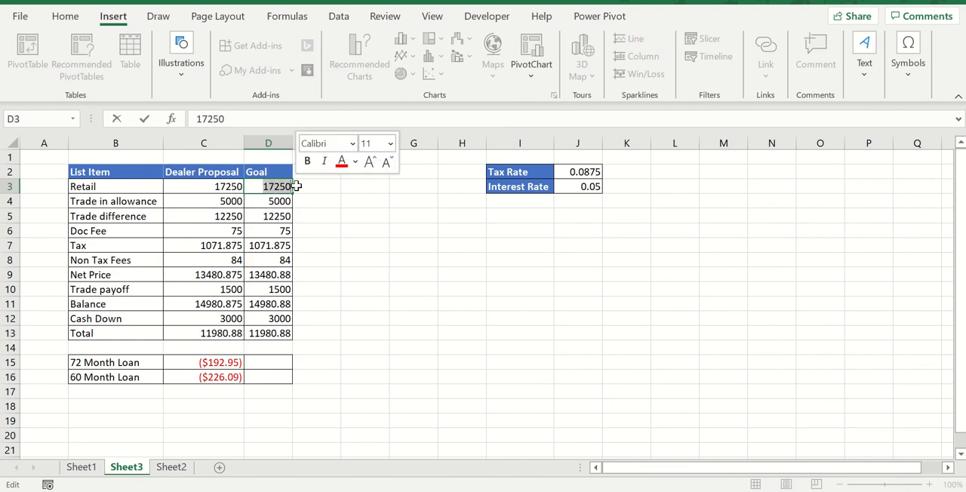
text(1)
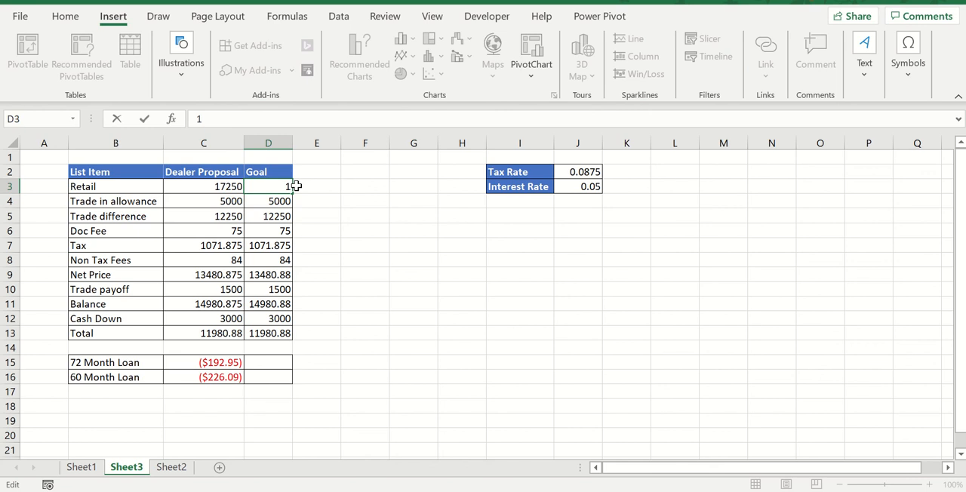
text(6500)
key(Return)
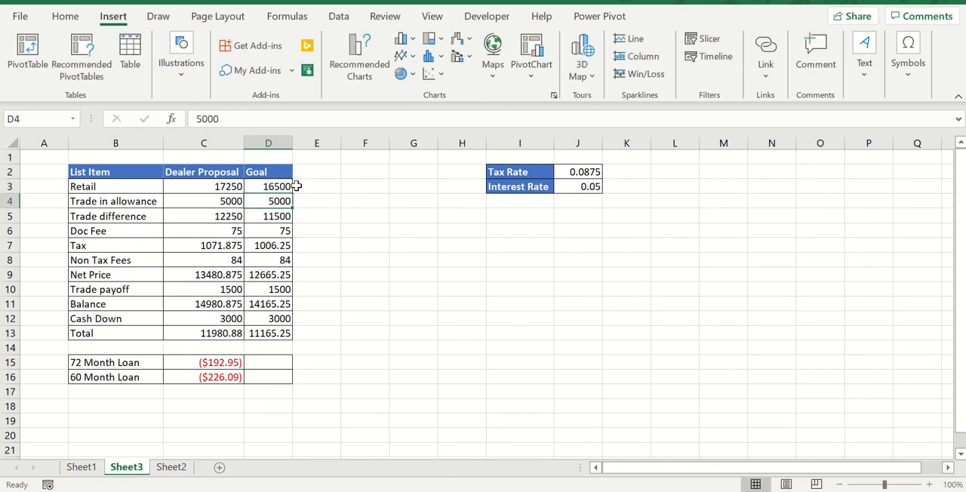
Fill the 72 and 60 Month Loan formulas across into the Goal column
key(Down)
key(Up)
key(Up)
key(Down)
click(220, 363)
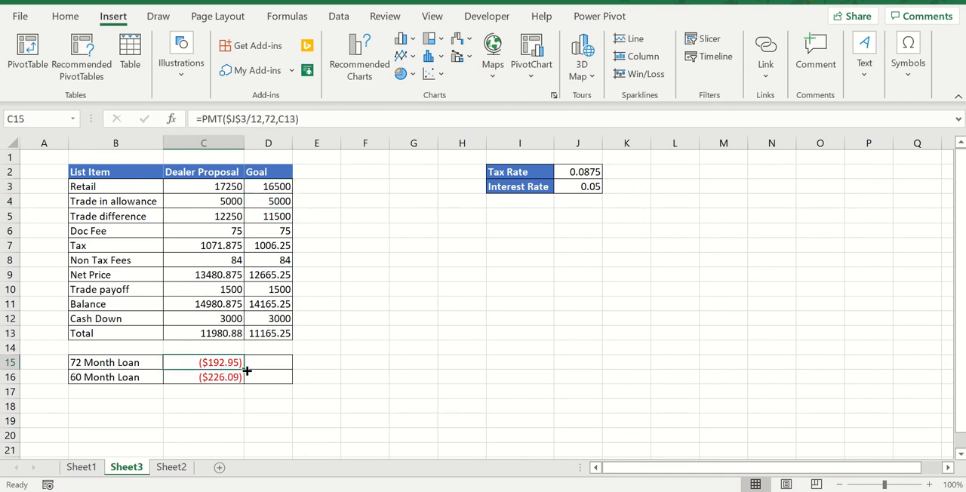
drag(245, 370, 287, 388)
click(223, 386)
click(235, 377)
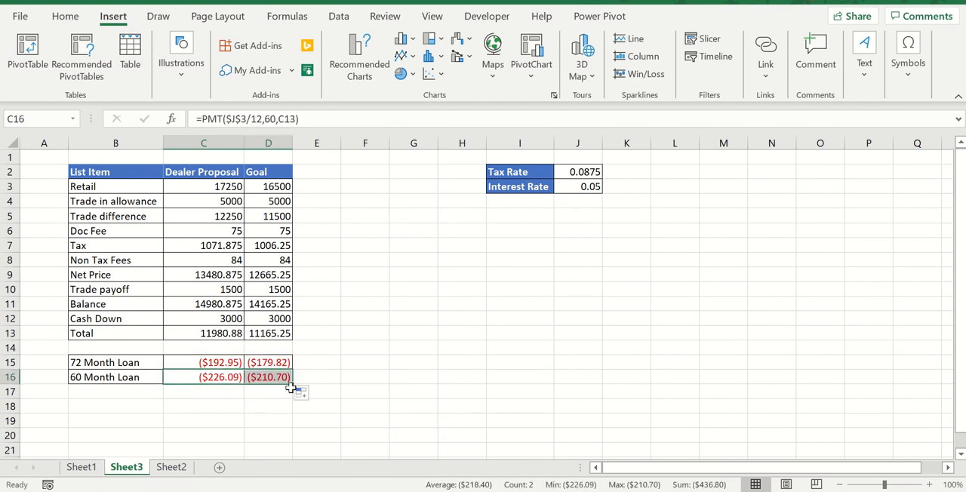
click(270, 362)
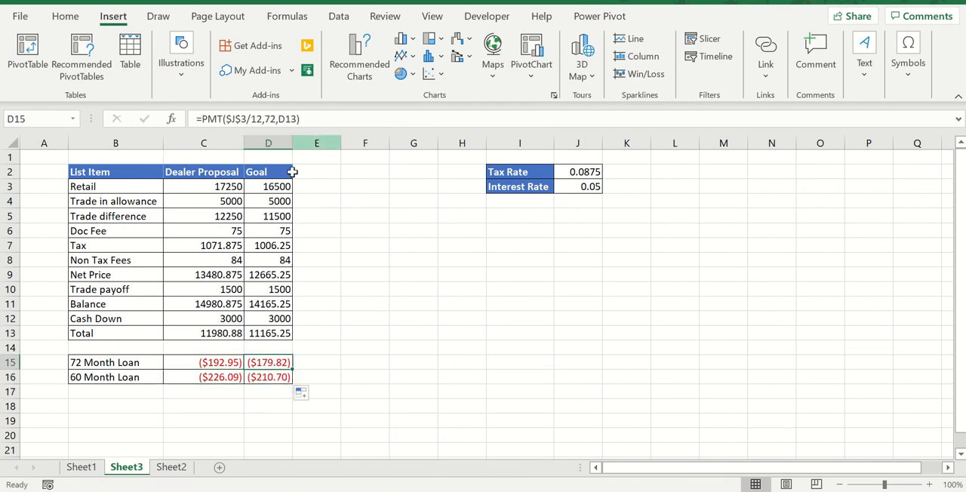
Set the Goal Trade in allowance to 5250
click(282, 199)
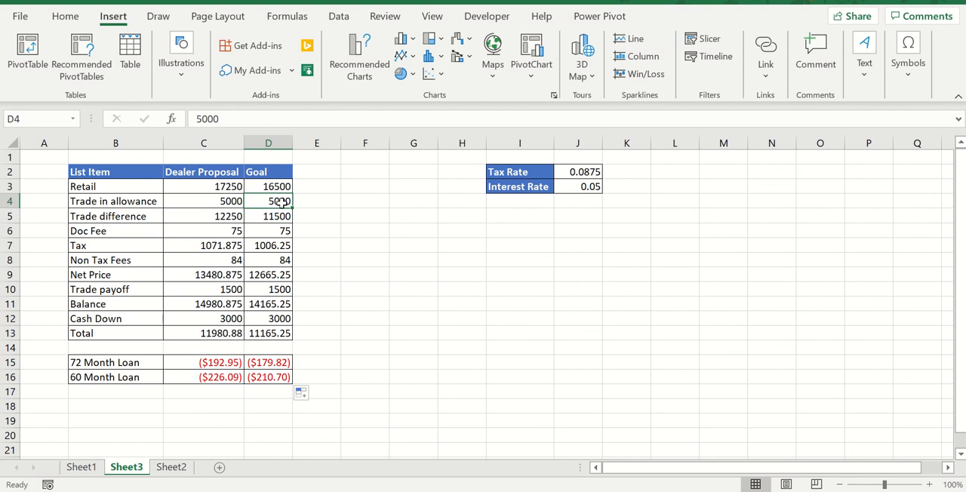
double_click(280, 203)
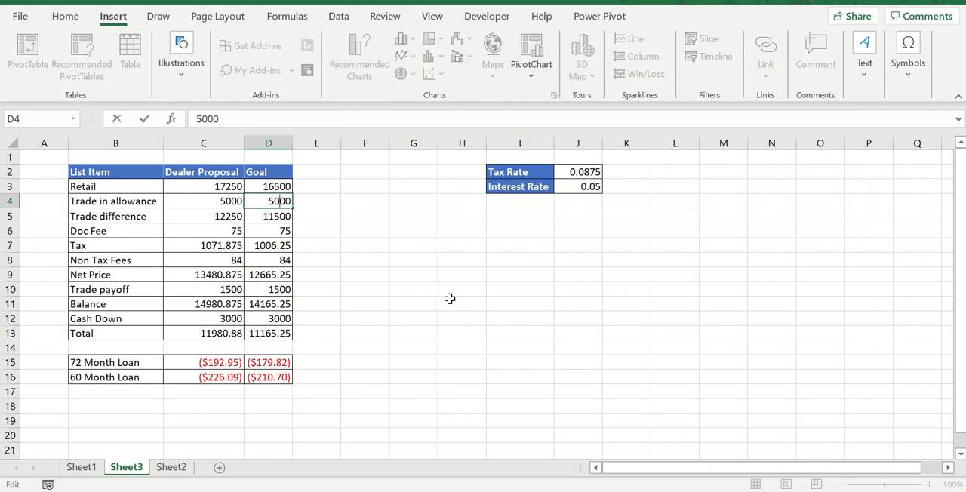
key(BackSpace)
text(2)
key(Delete)
text(5)
key(Return)
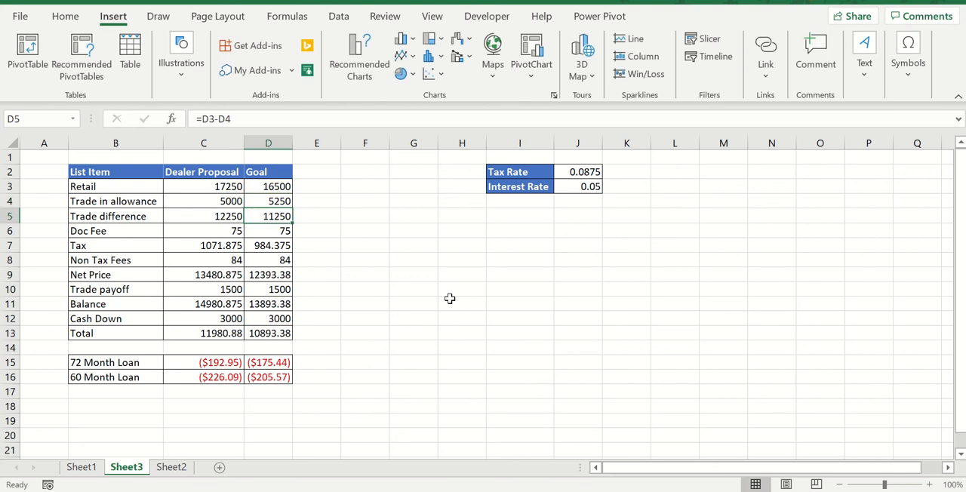
Change the Interest Rate to .0399
click(285, 375)
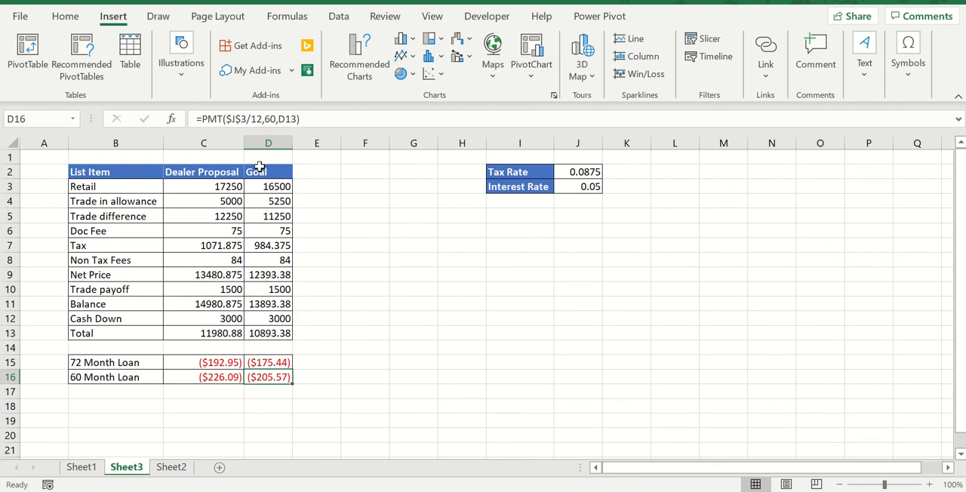
drag(256, 171, 274, 365)
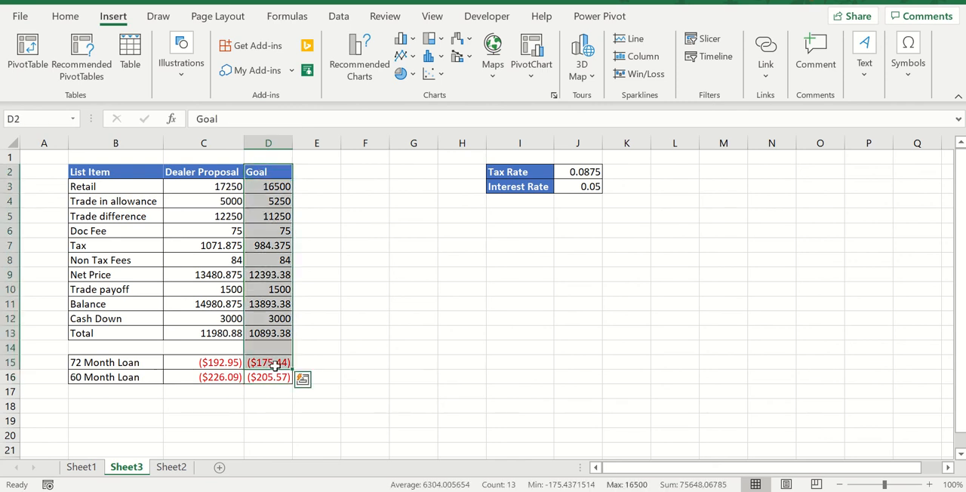
click(546, 231)
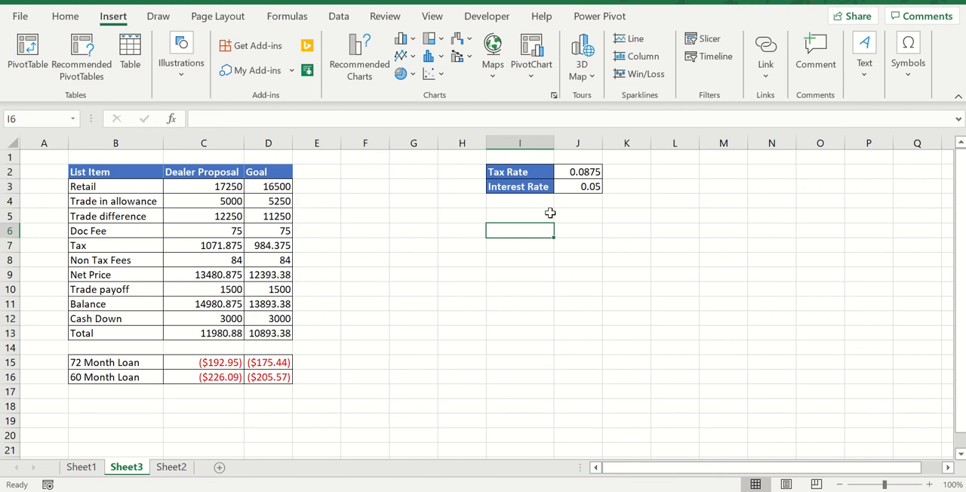
click(559, 187)
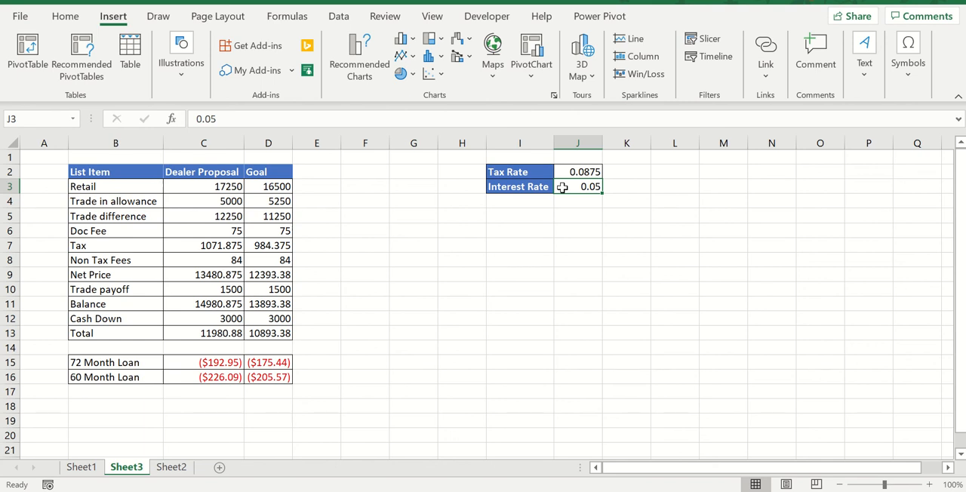
text(.)
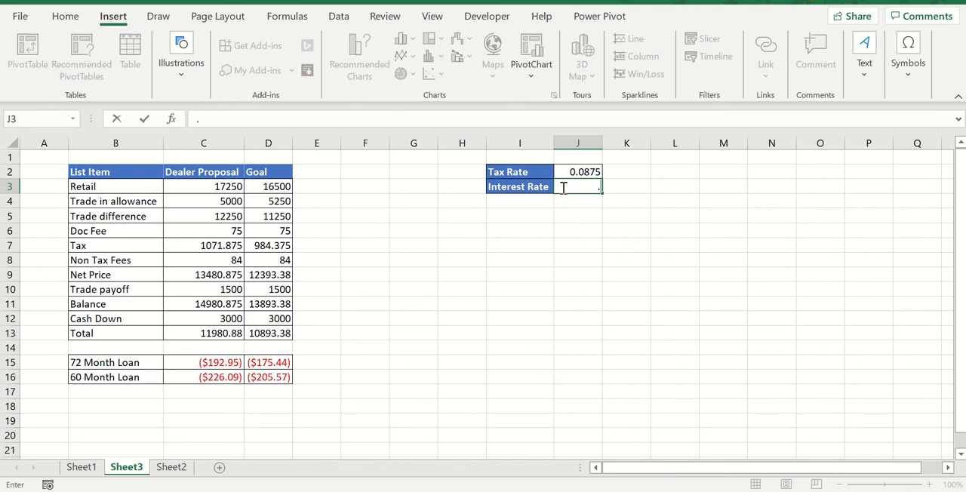
text(0399)
key(Return)
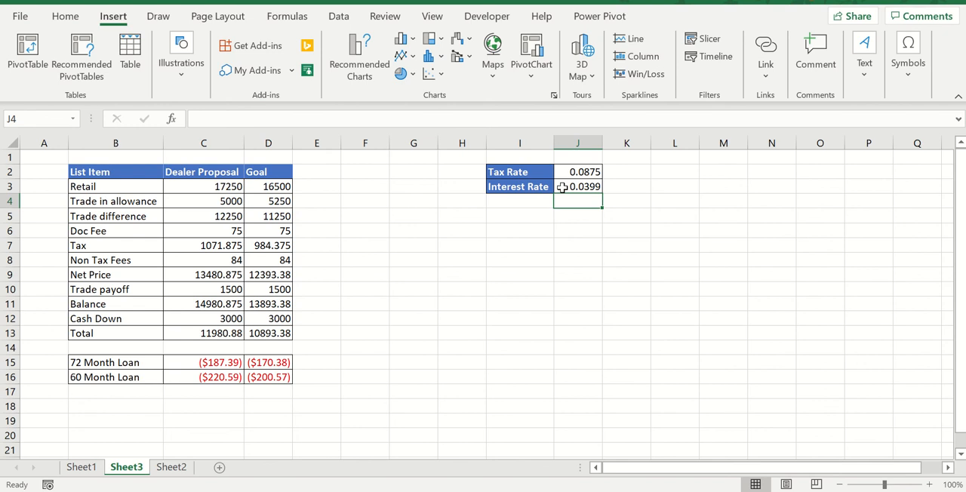
Step through the Goal column cells to review the values and loan formulas
key(Left)
key(Left)
key(Left)
key(Left)
key(Down)
key(Down)
key(Down)
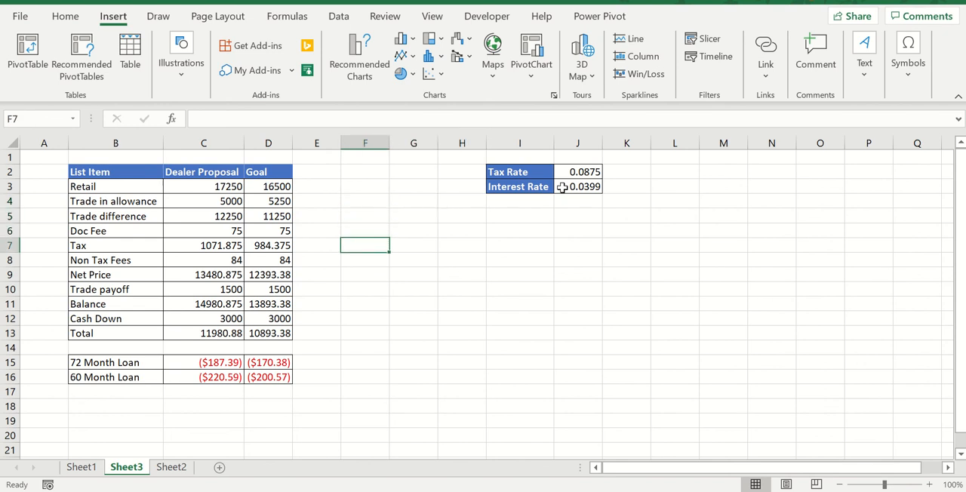
key(Down)
key(Down)
key(Down)
key(Left)
key(Left)
key(Down)
key(Down)
key(Down)
key(Down)
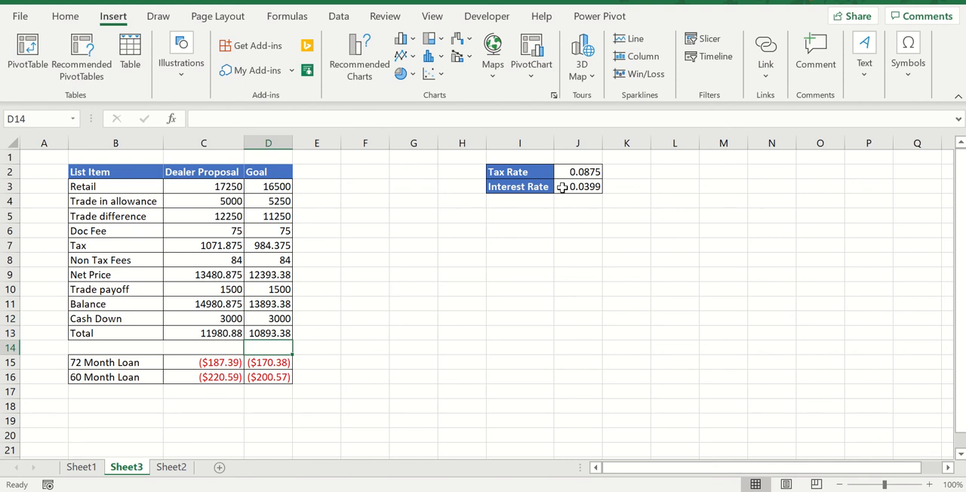
key(Down)
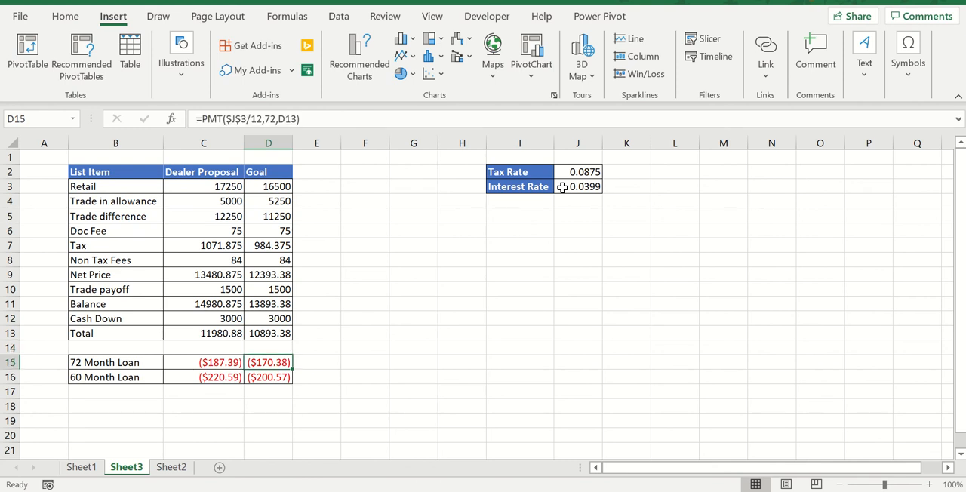